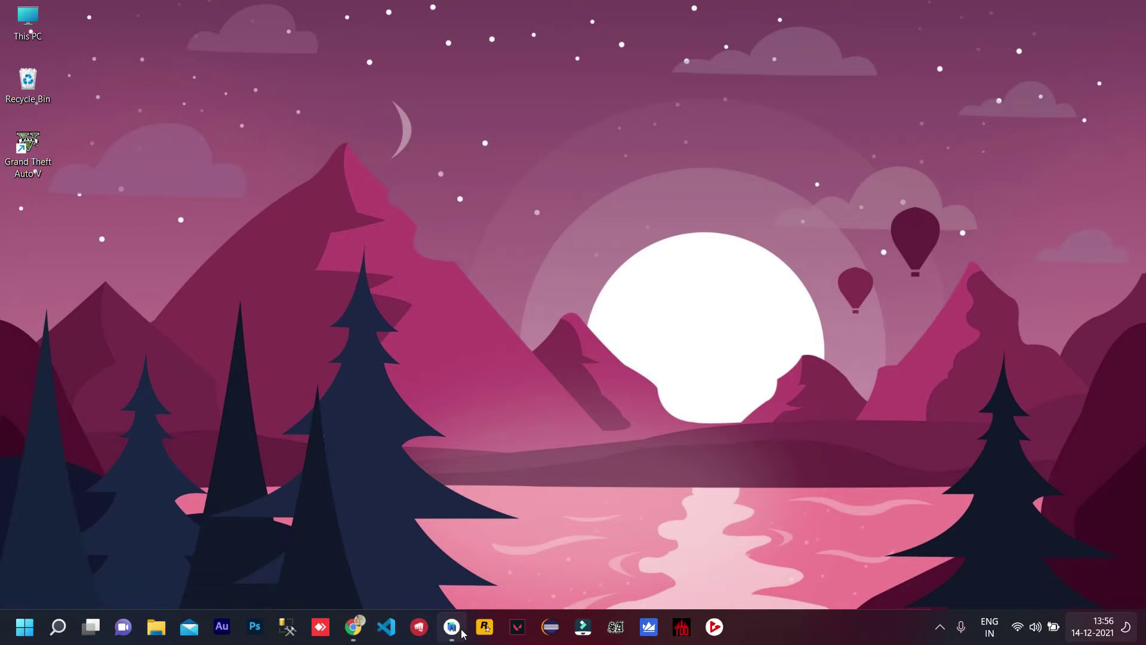
Restore Android Studio showing the LearnGuru SignUpActivity code, then switch to Chrome.
left_click(449, 632)
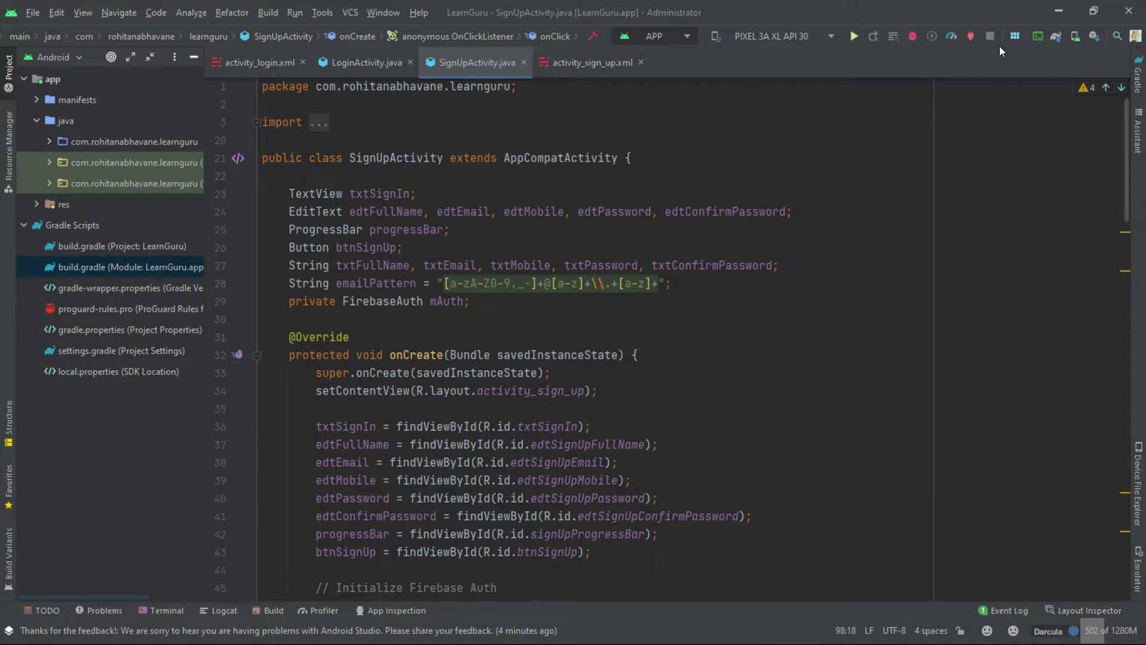
key("alt+Tab")
key("alt+Tab")
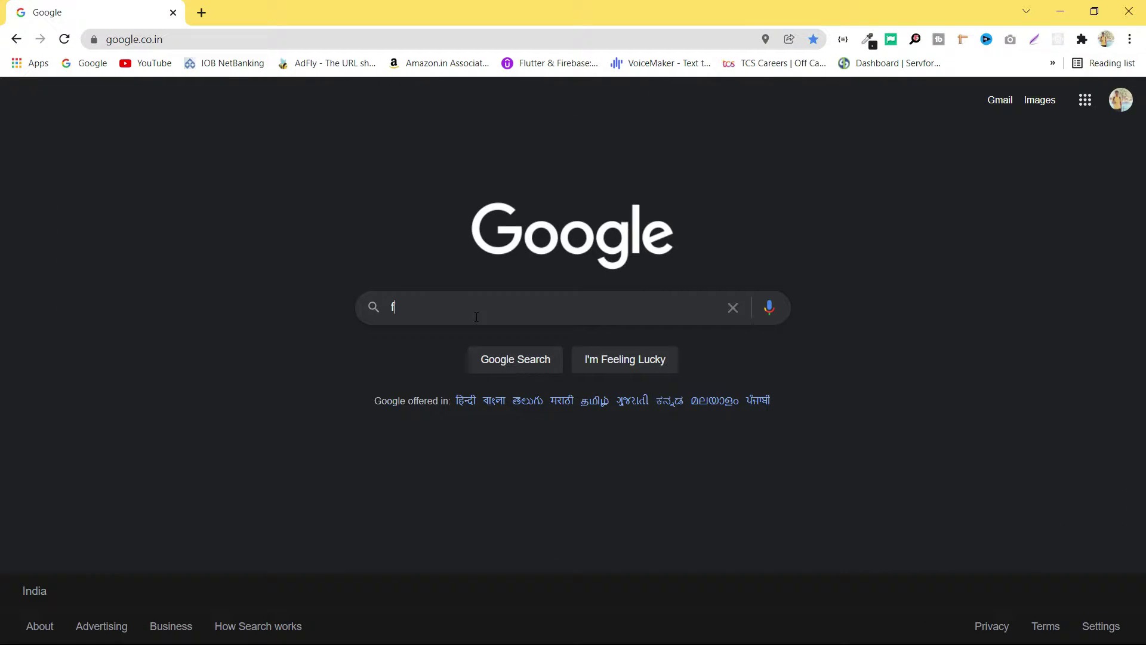
type("fire")
Search Google for 'firebase console' and open the Firebase result.
key("Down")
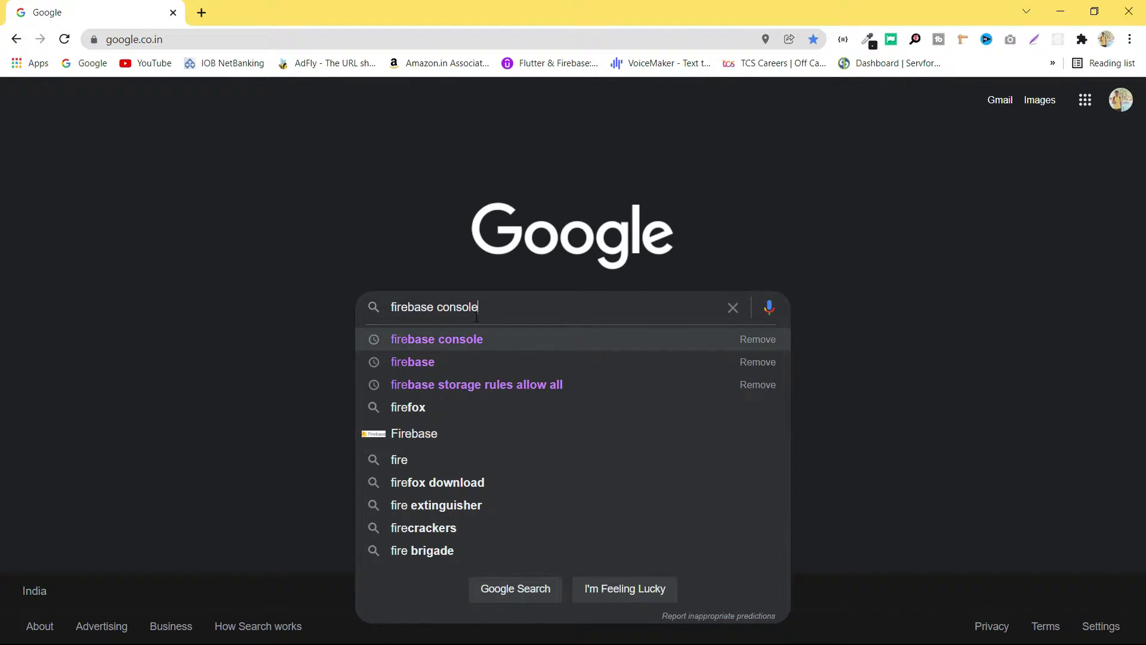
key("Return")
scroll(268, 403, "down", 4)
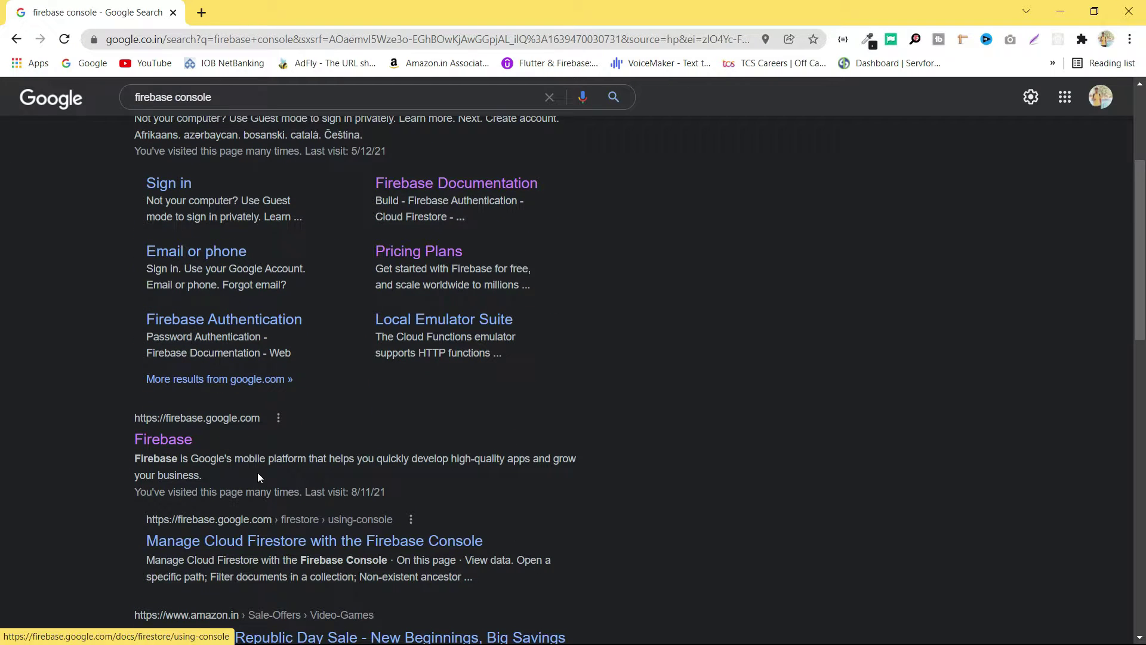
left_click(163, 439)
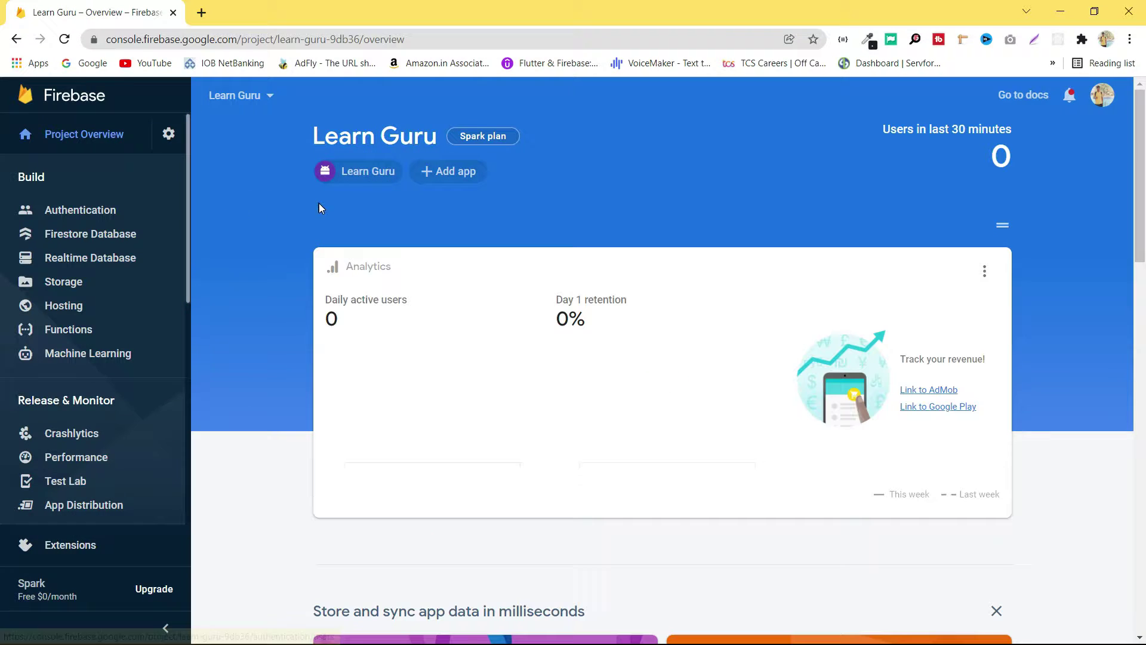
Create the Firestore Database in test mode at the nam5 (us-central) location.
left_click(117, 234)
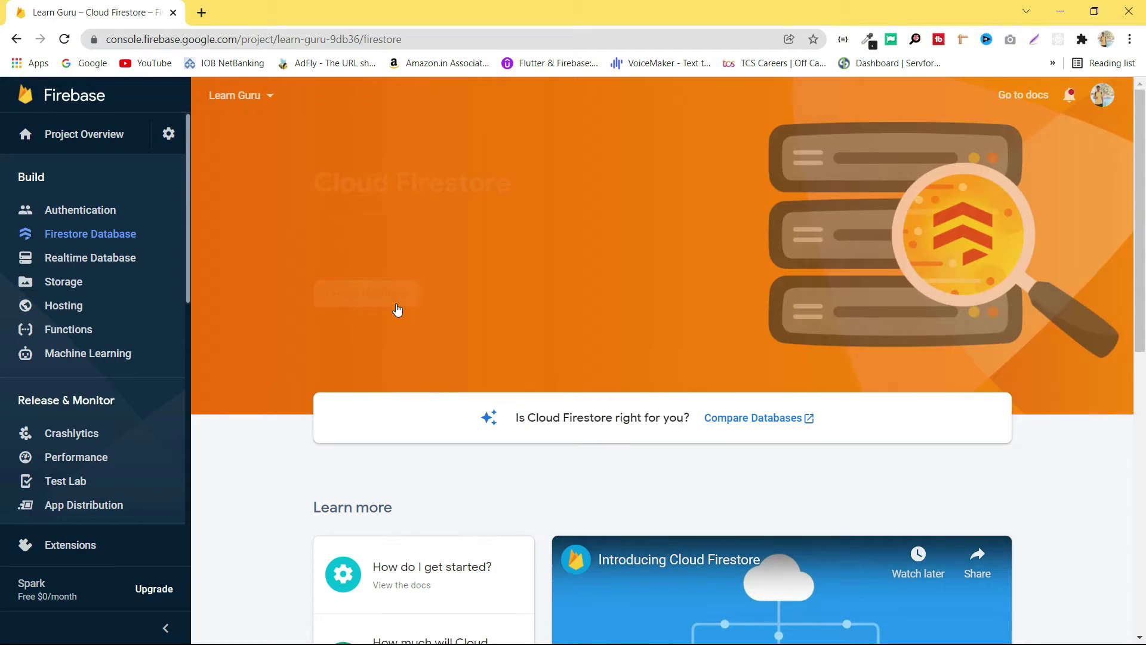
left_click(396, 301)
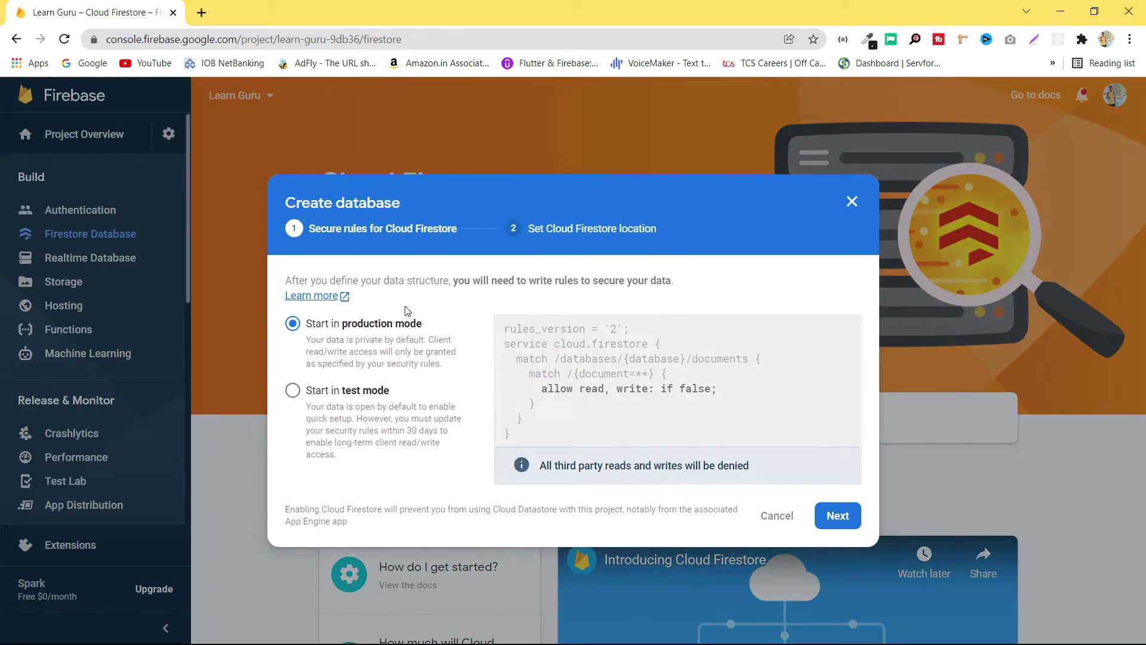
left_click(367, 392)
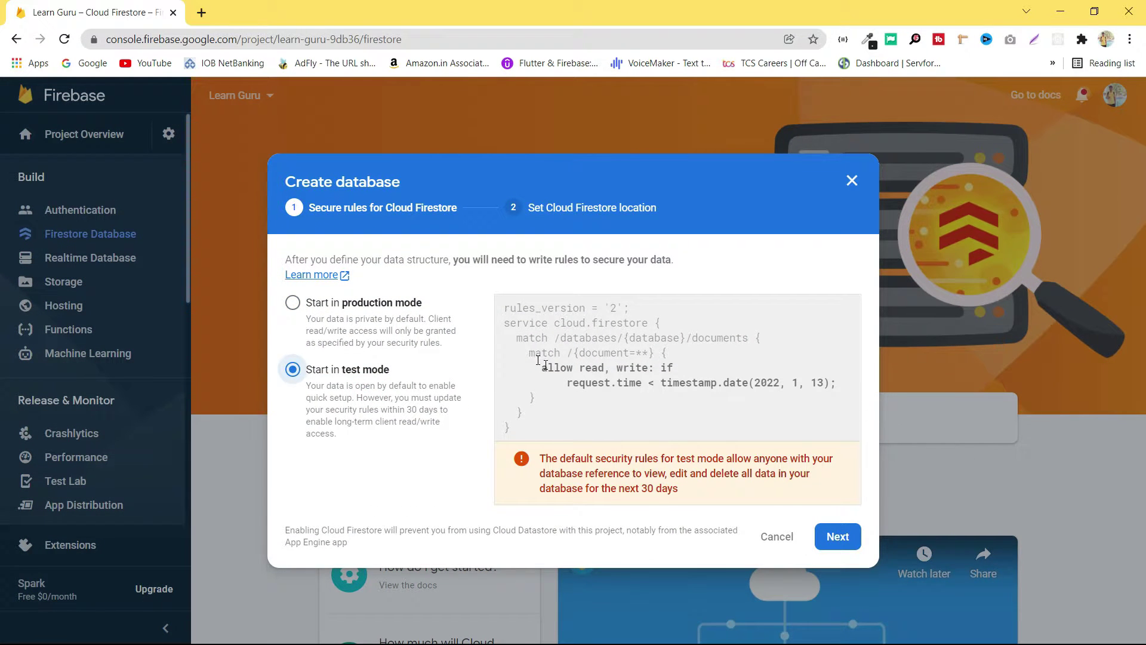
left_click(837, 537)
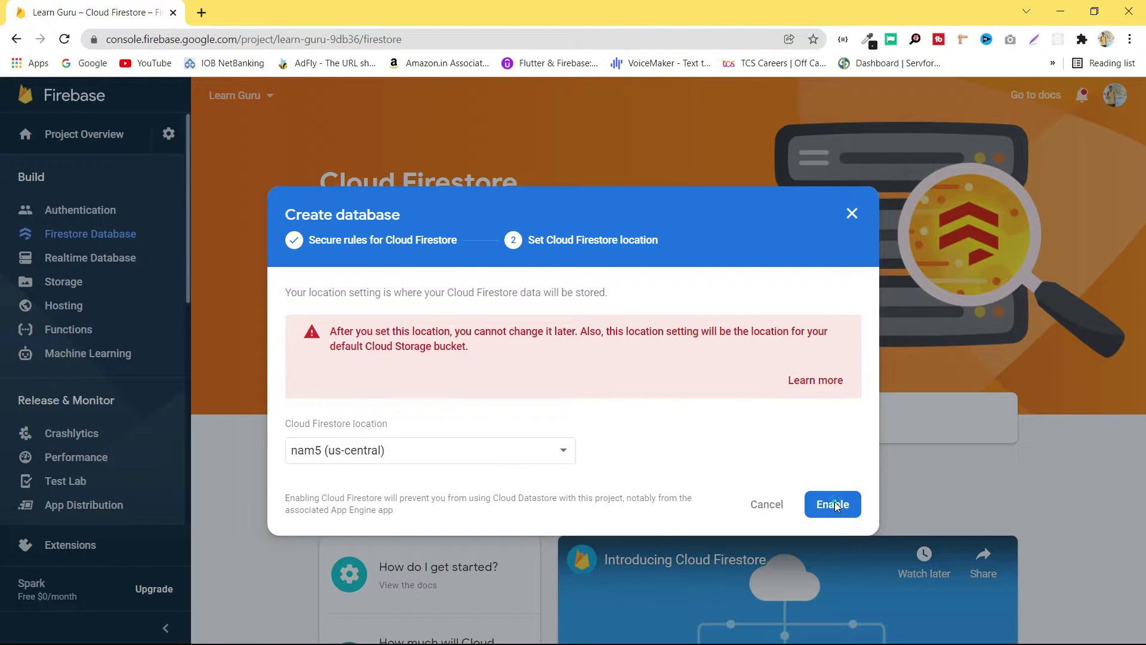
left_click(833, 505)
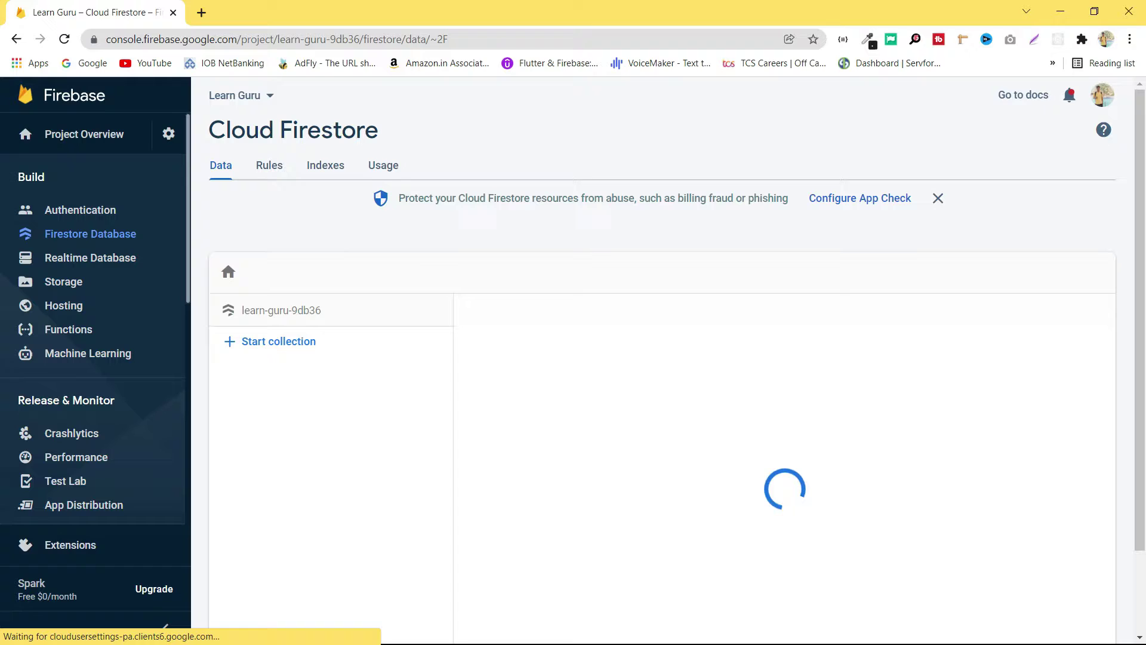
Check AndroidManifest.xml for the INTERNET uses-permission line, then close the manifest.
left_click(1066, 19)
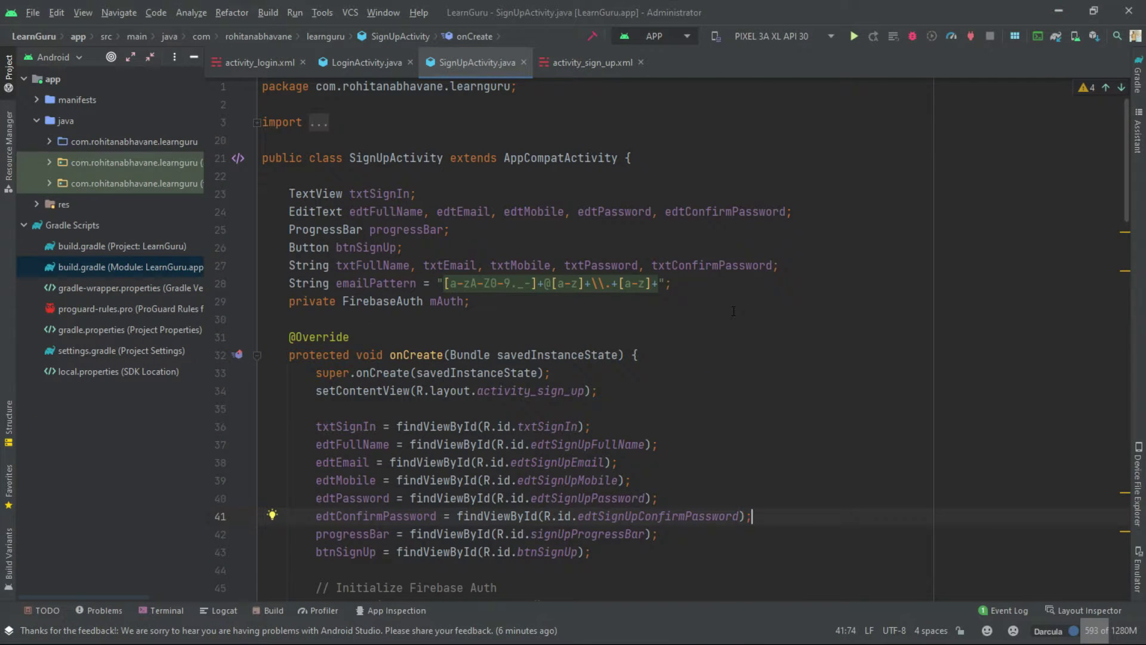
left_click(36, 99)
left_click(81, 121)
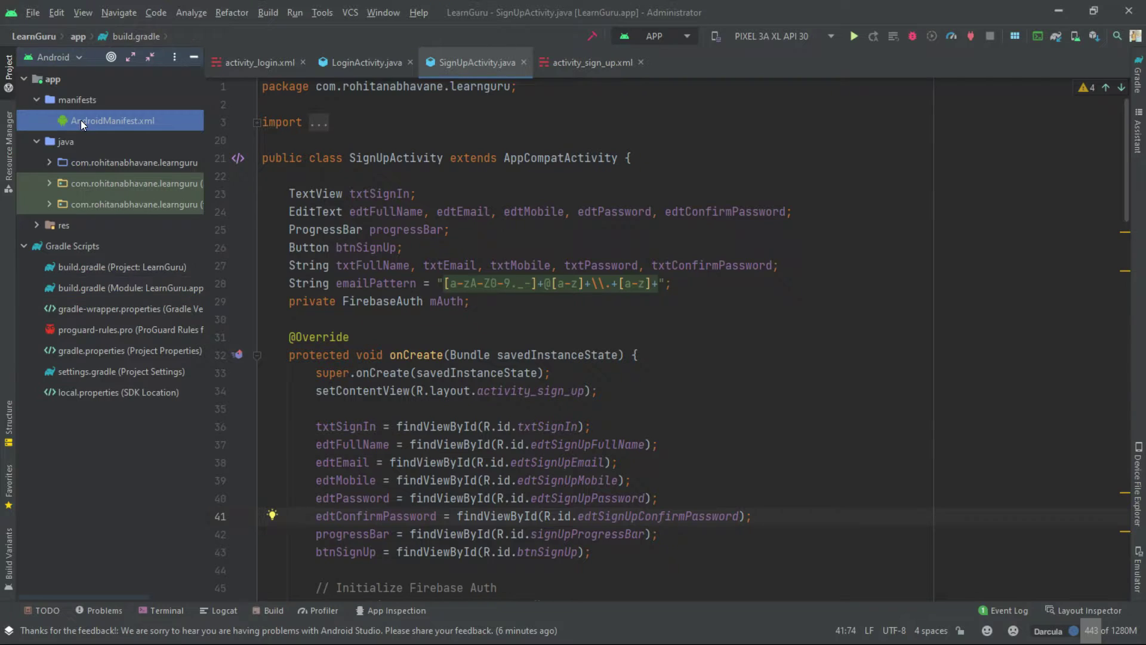
double_click(81, 120)
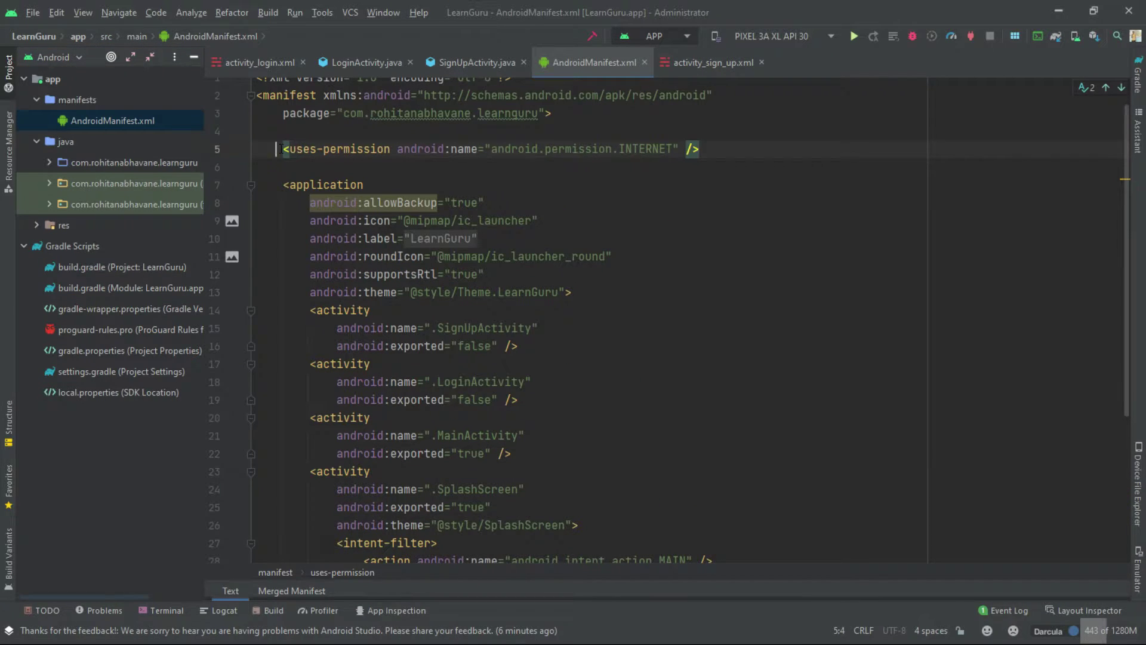
left_click_drag(277, 149, 742, 151)
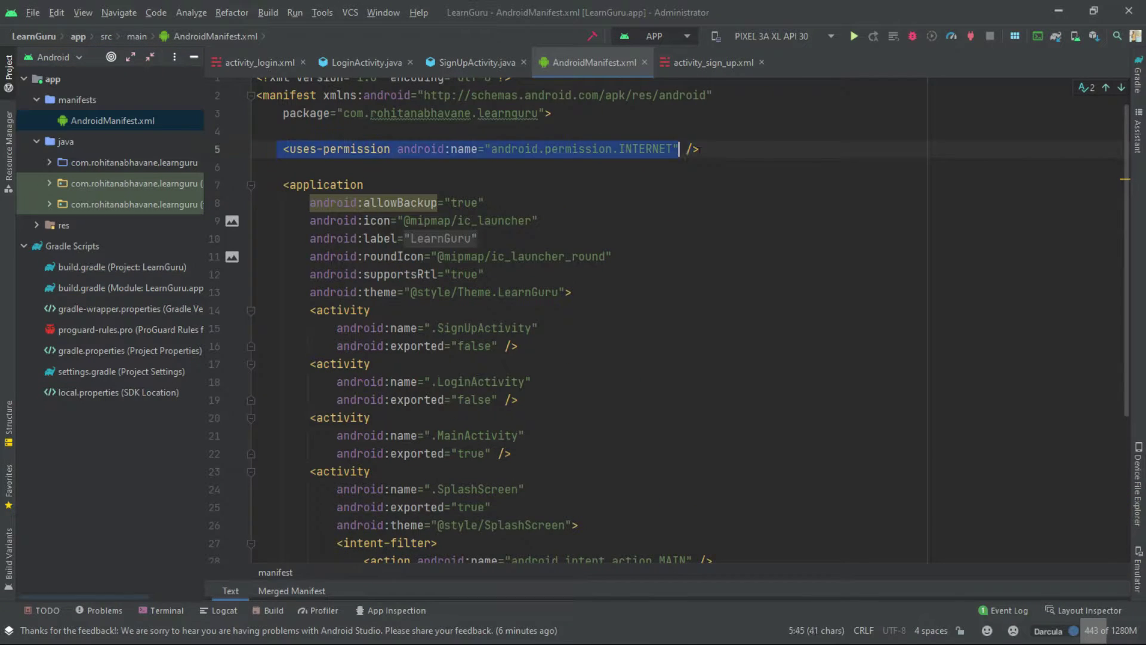
left_click(644, 62)
left_click(22, 246)
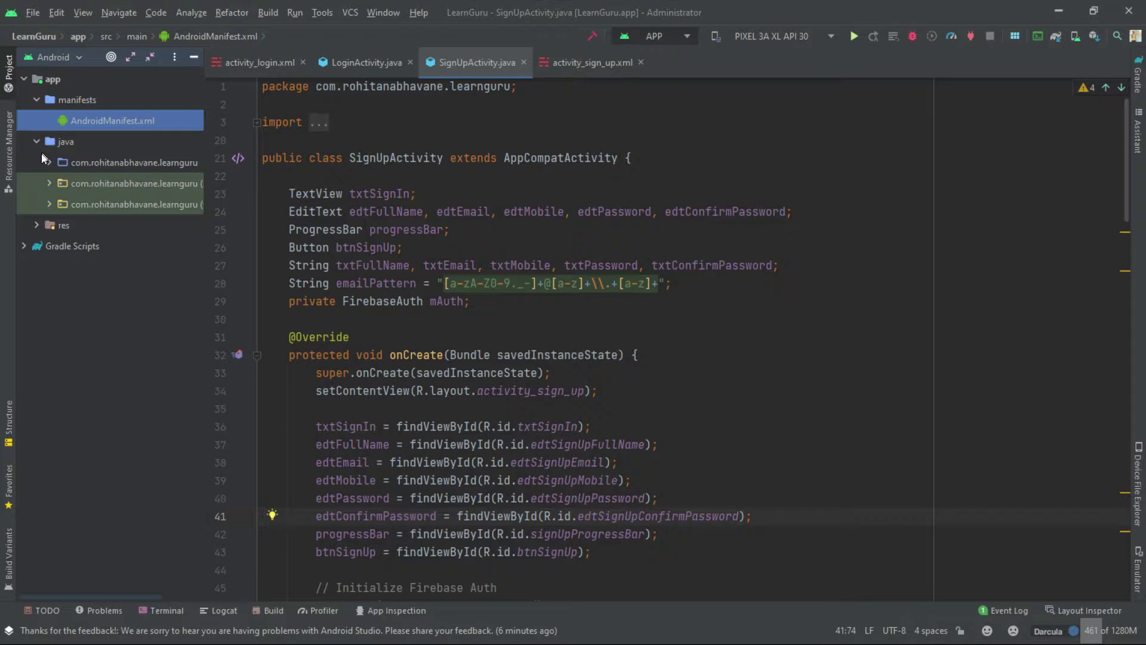
Close activity_login.xml and LoginActivity.java to show the sign-up layout in Design view.
left_click(302, 62)
left_click(377, 63)
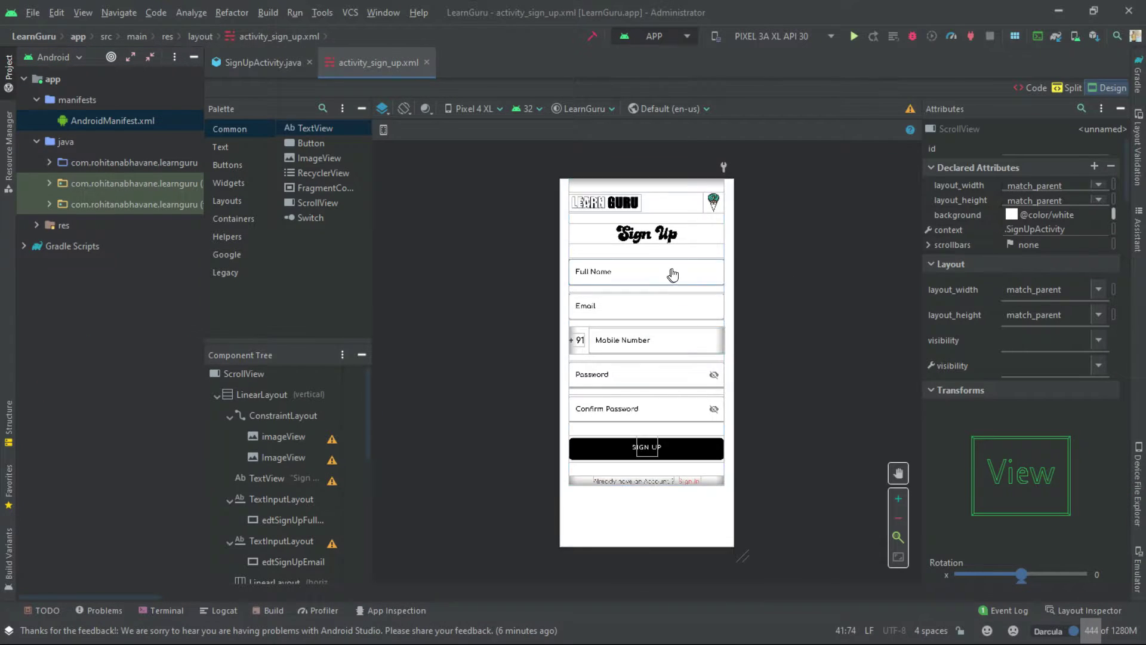
left_click(586, 570)
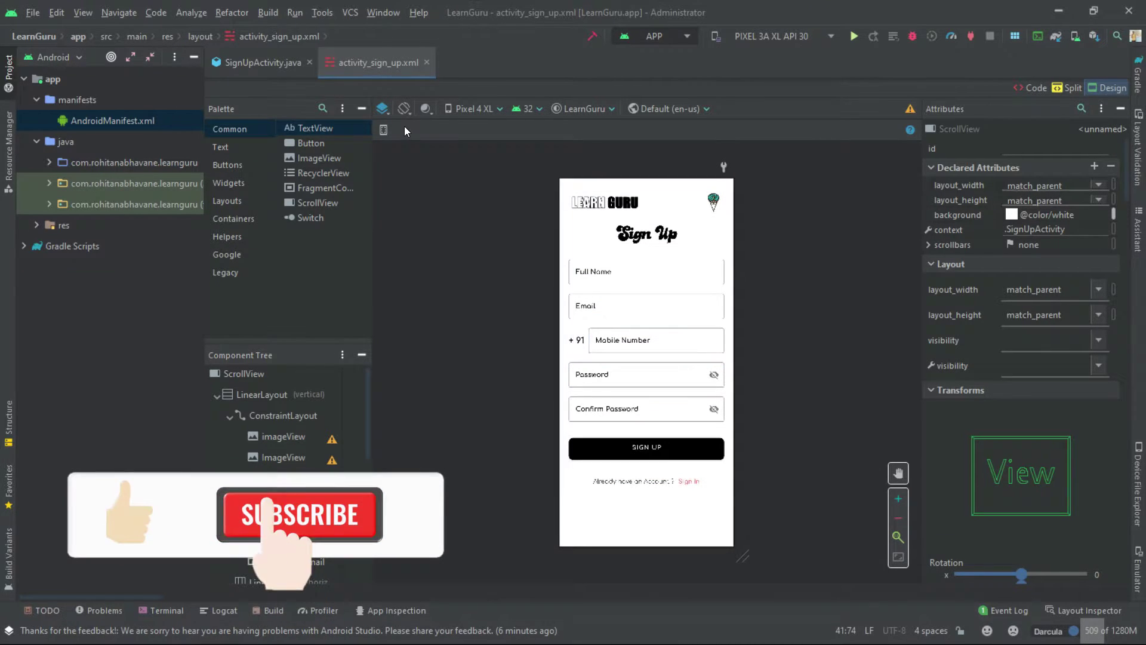
Review SignUpActivity's input-reading lines 60–64 and the SignUpUser() call on line 74.
left_click(251, 63)
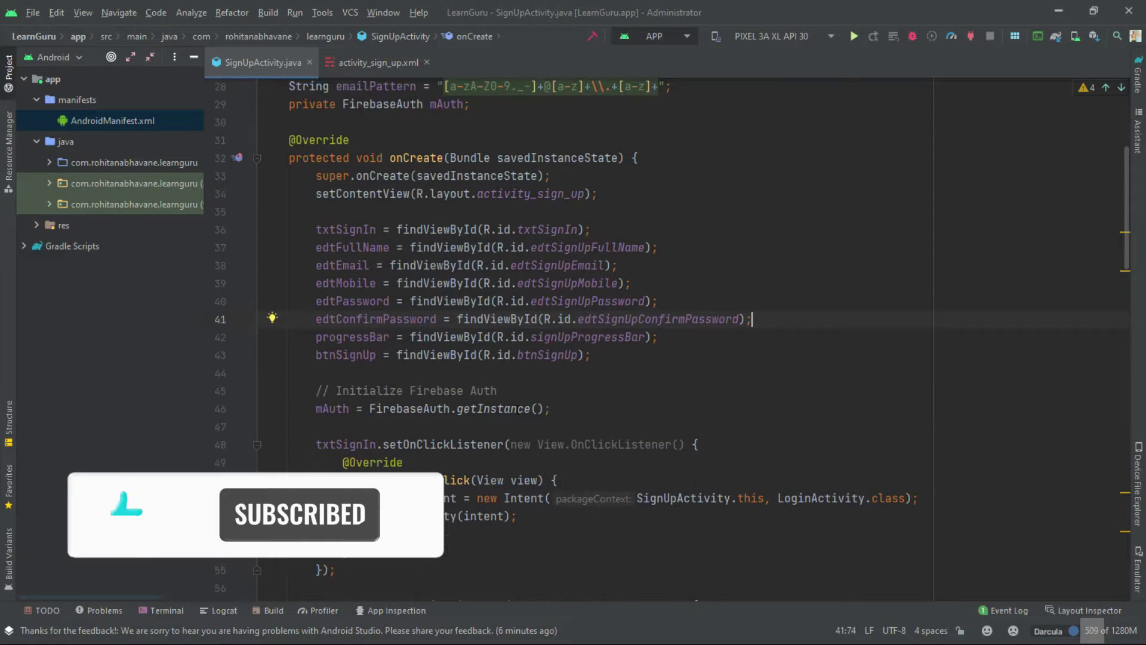
scroll(573, 322, "down", 5)
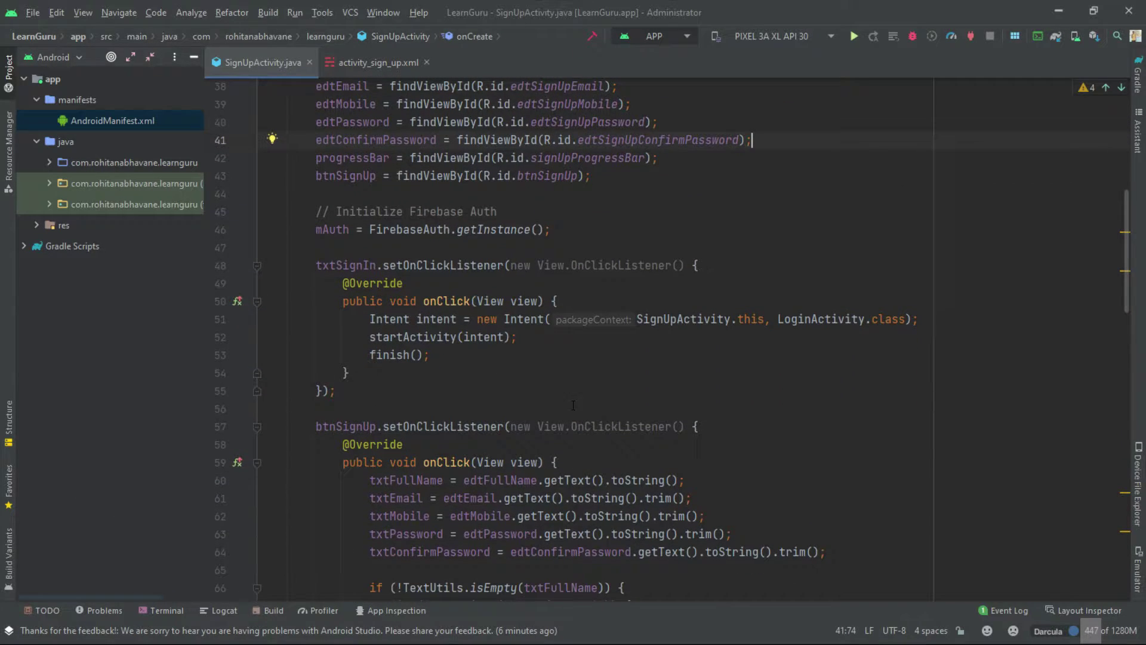
scroll(342, 247, "up", 3)
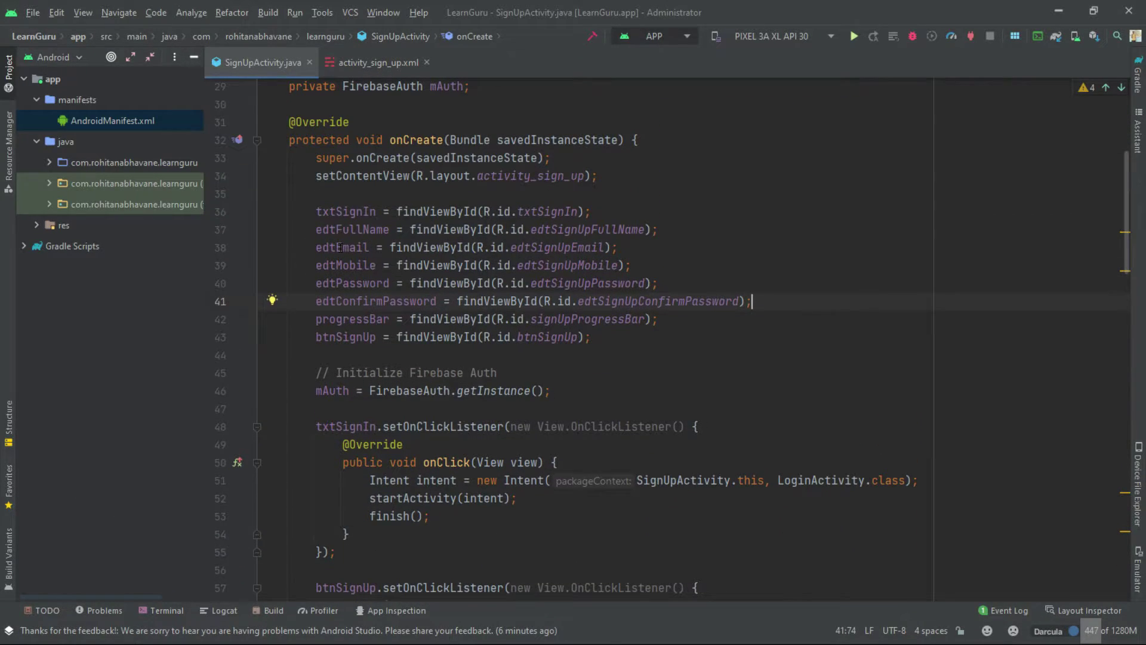
scroll(574, 323, "down", 5)
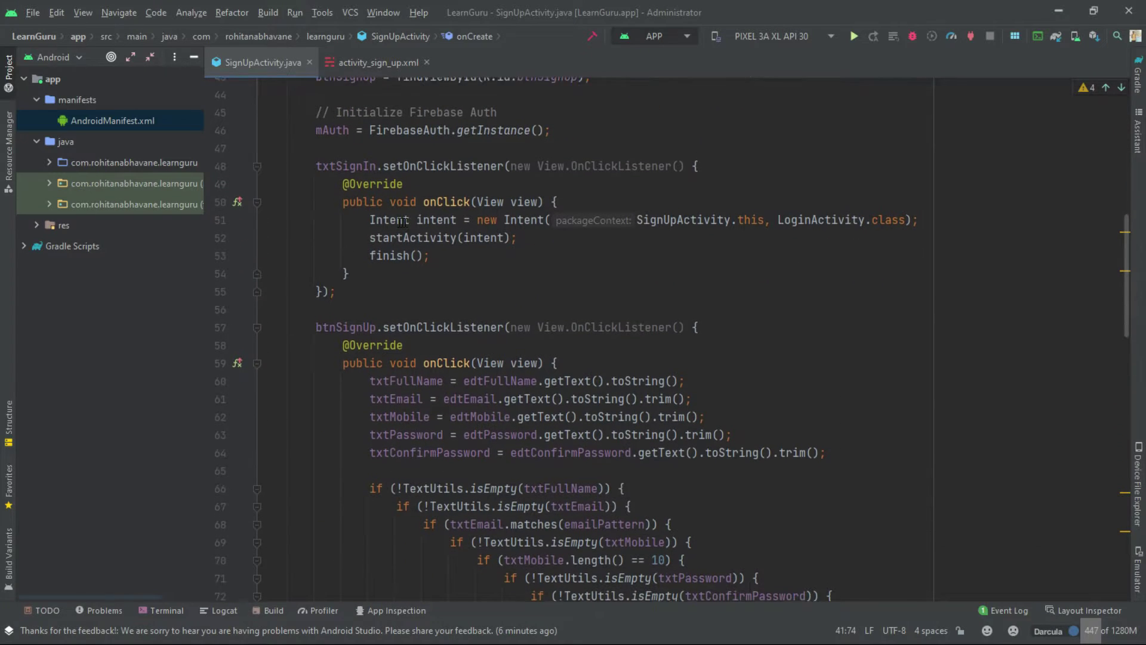
scroll(573, 322, "down", 3)
scroll(573, 323, "down", 1)
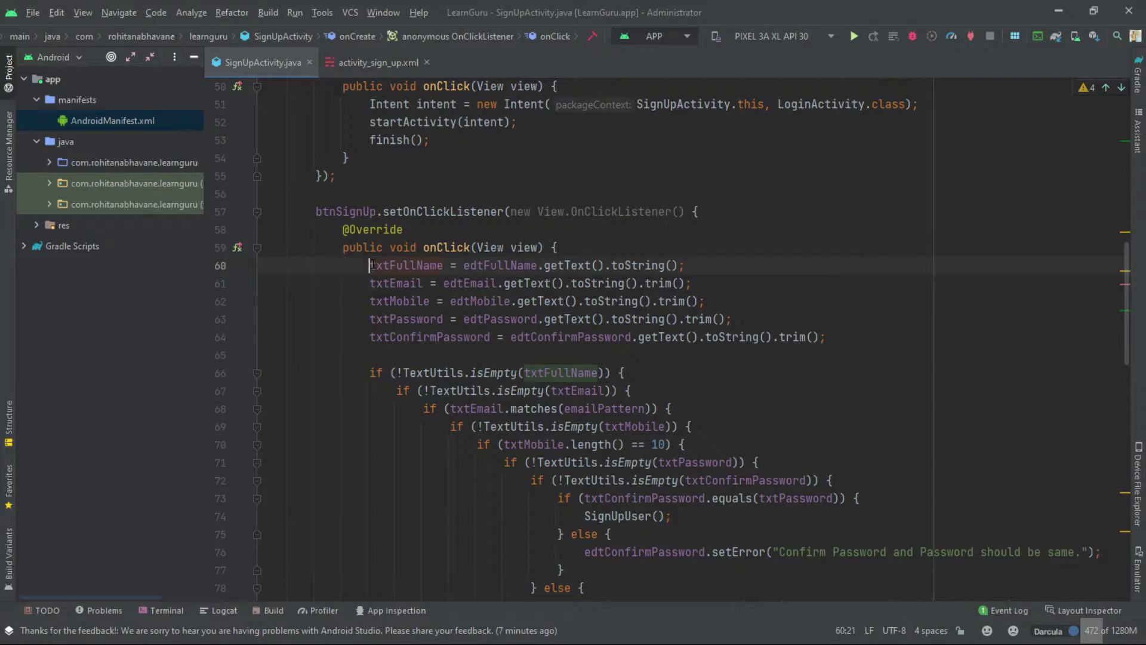
left_click_drag(370, 293, 826, 337)
left_click(825, 337)
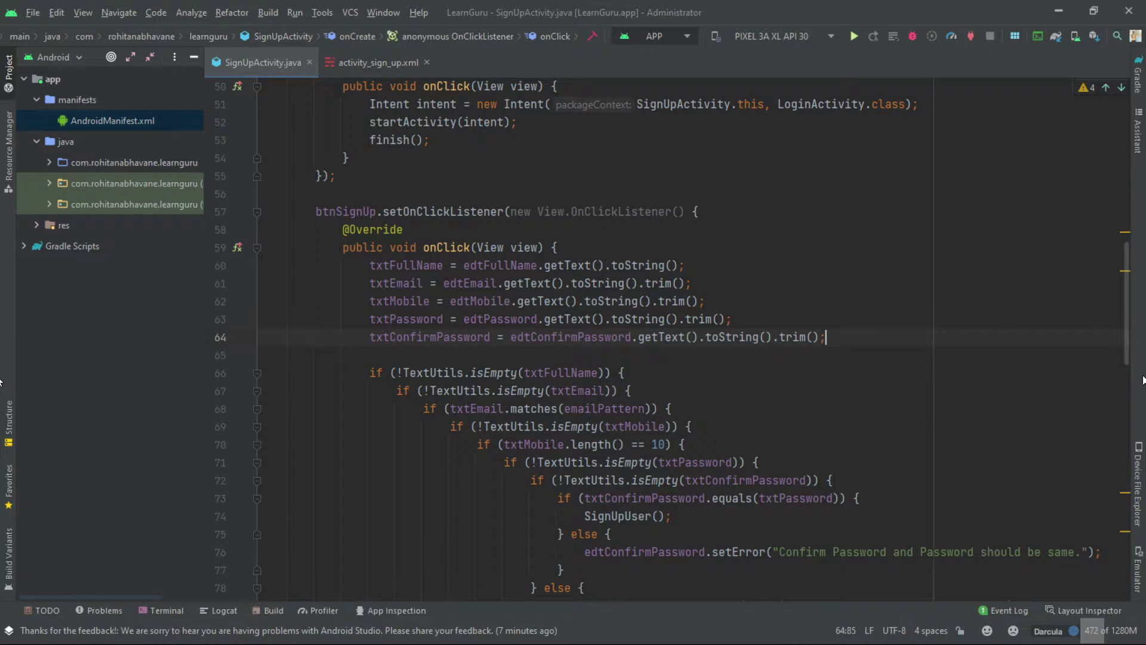
scroll(636, 265, "down", 5)
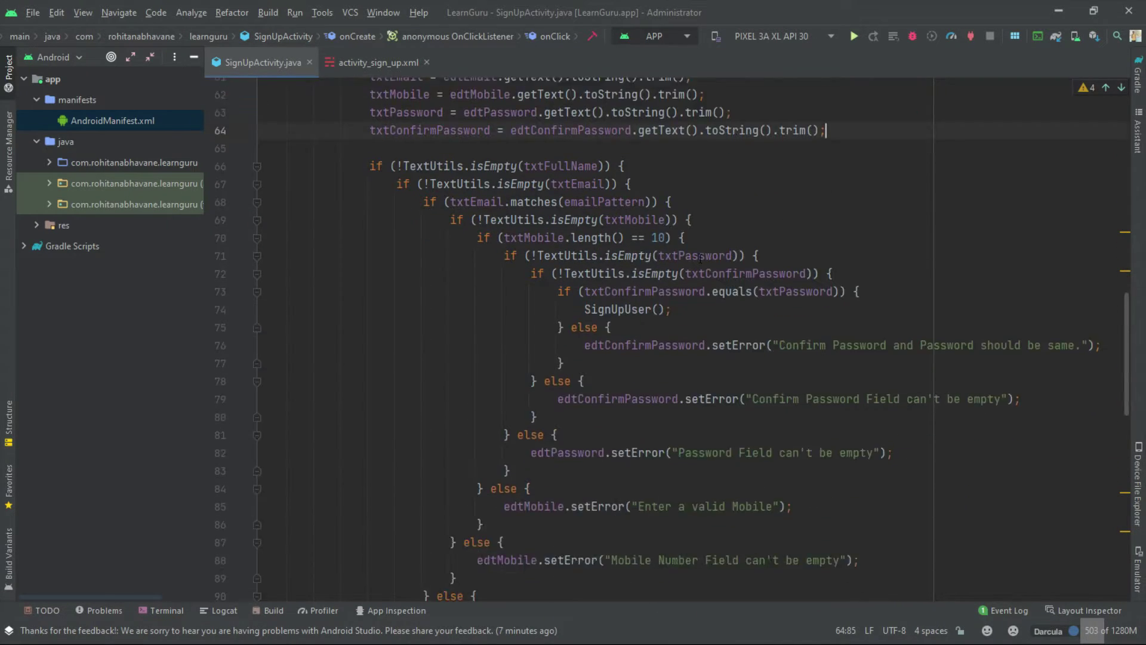
left_click(585, 247)
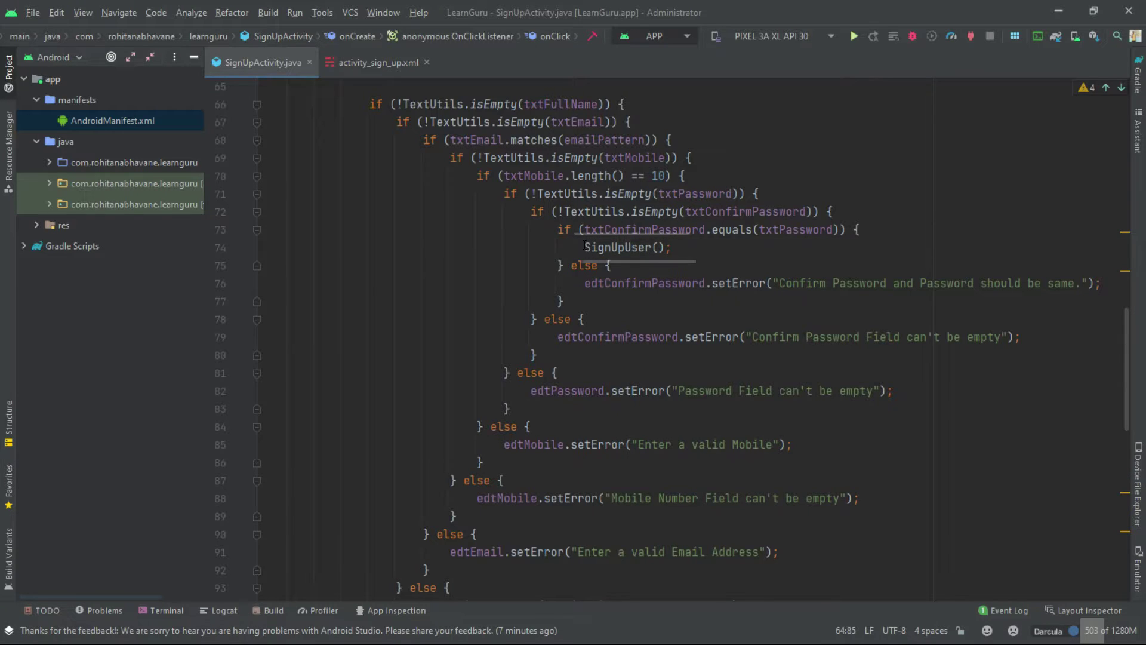
left_click_drag(585, 248, 670, 247)
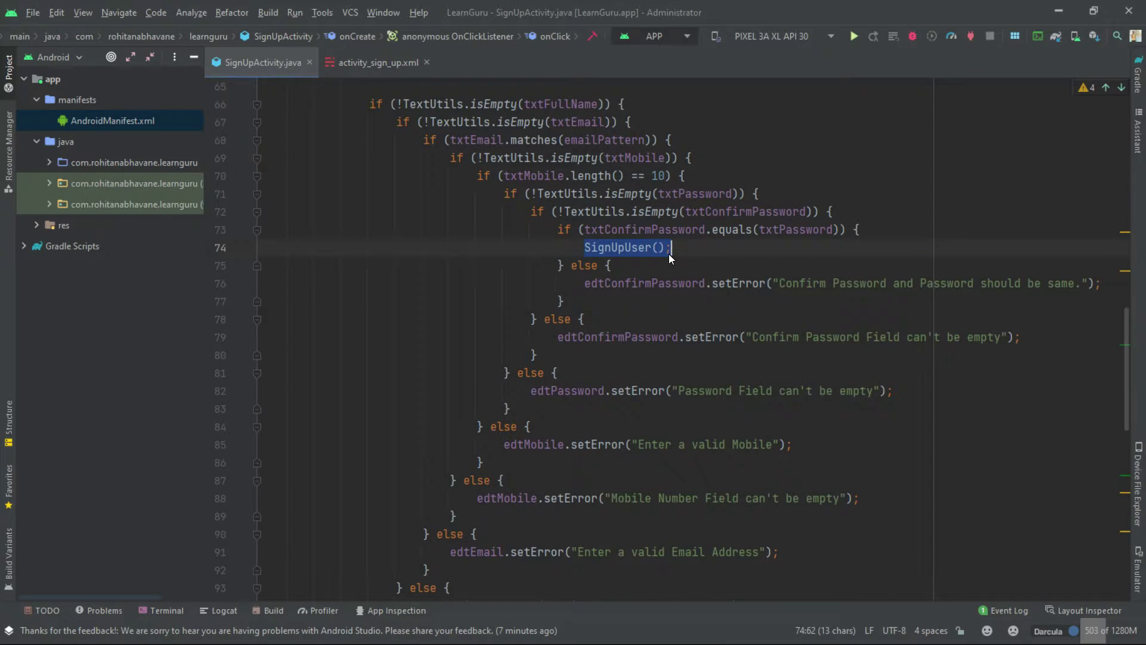
scroll(626, 358, "down", 10)
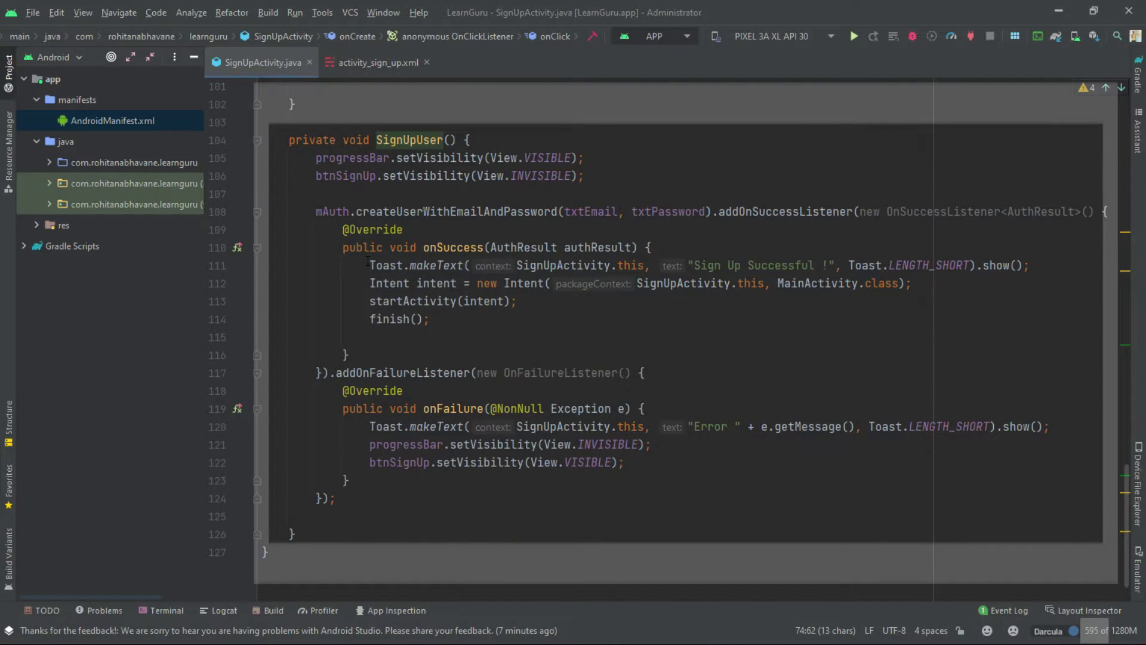
Delete the toast, MainActivity launch and finish() statements on lines 111–114 of onSuccess.
left_click_drag(371, 265, 431, 319)
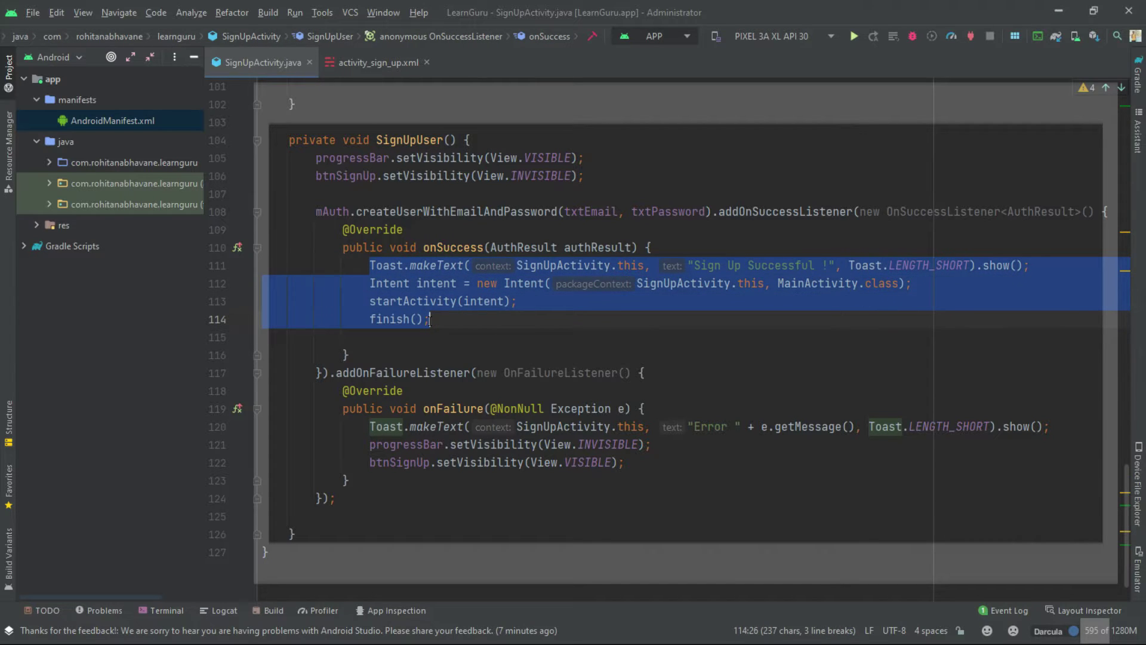
key("Delete")
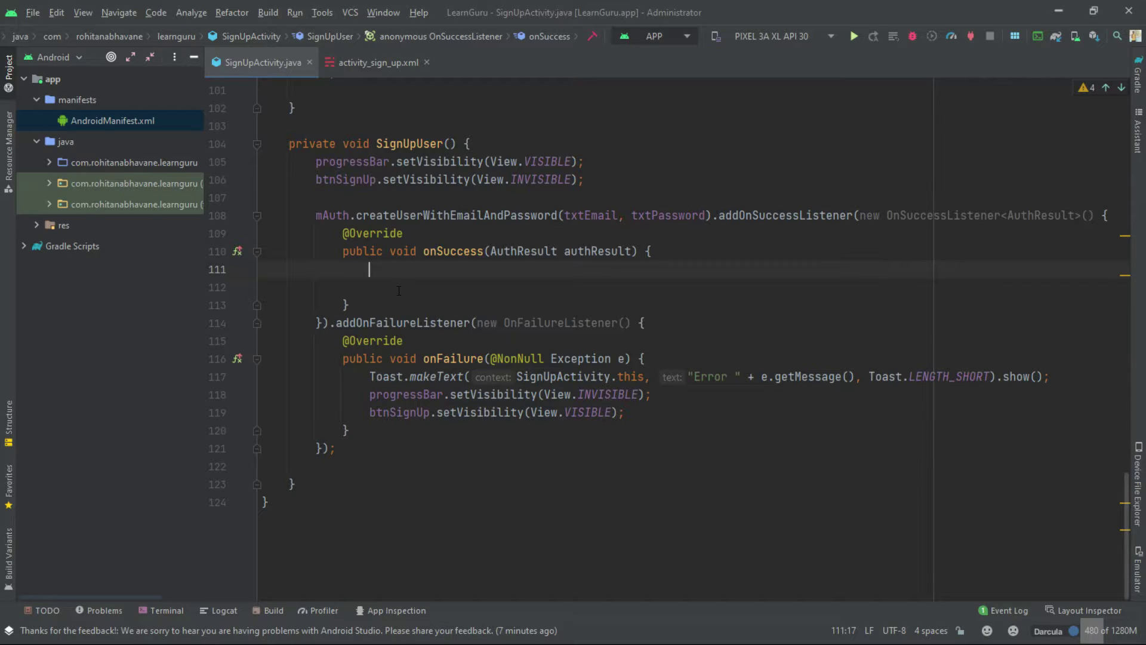
scroll(398, 292, "up", 5)
scroll(399, 291, "up", 5)
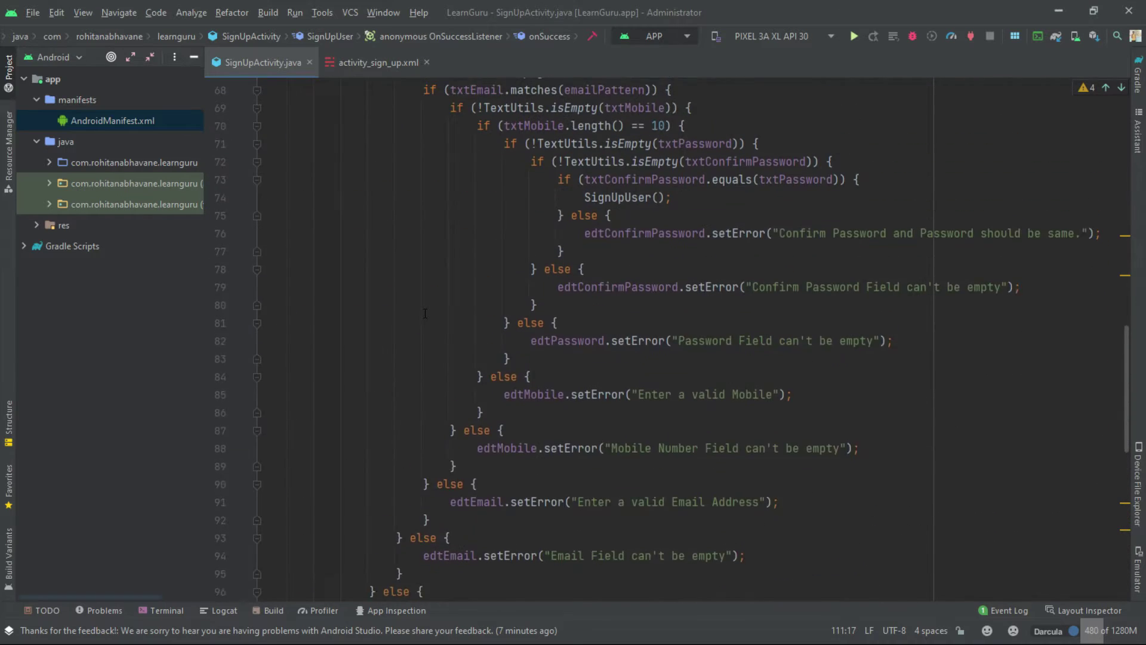
scroll(399, 291, "up", 5)
scroll(398, 290, "up", 5)
scroll(434, 305, "up", 5)
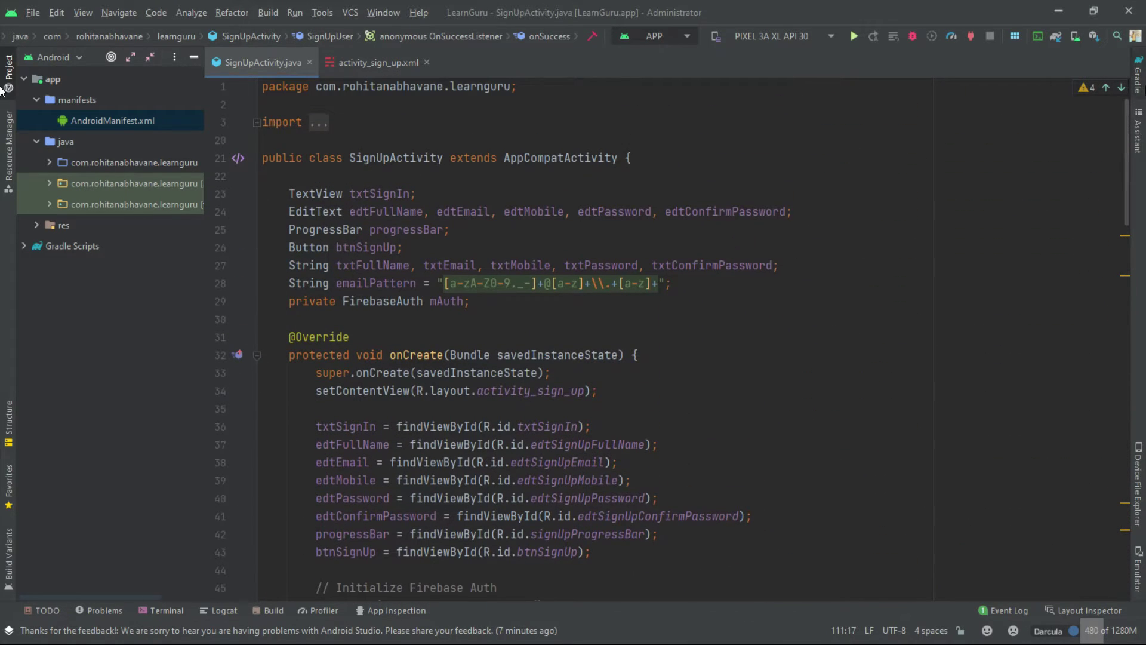
Add the Cloud Firestore SDK through the Firebase Assistant and accept the build.gradle changes.
left_click(681, 230)
left_click(350, 12)
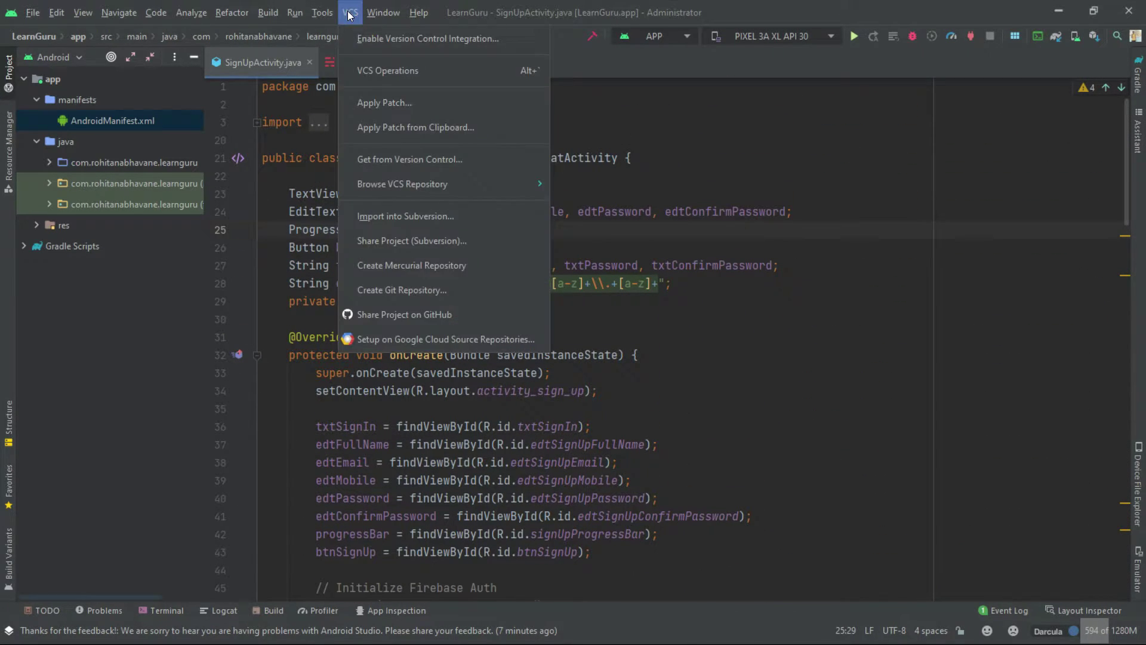
left_click(385, 430)
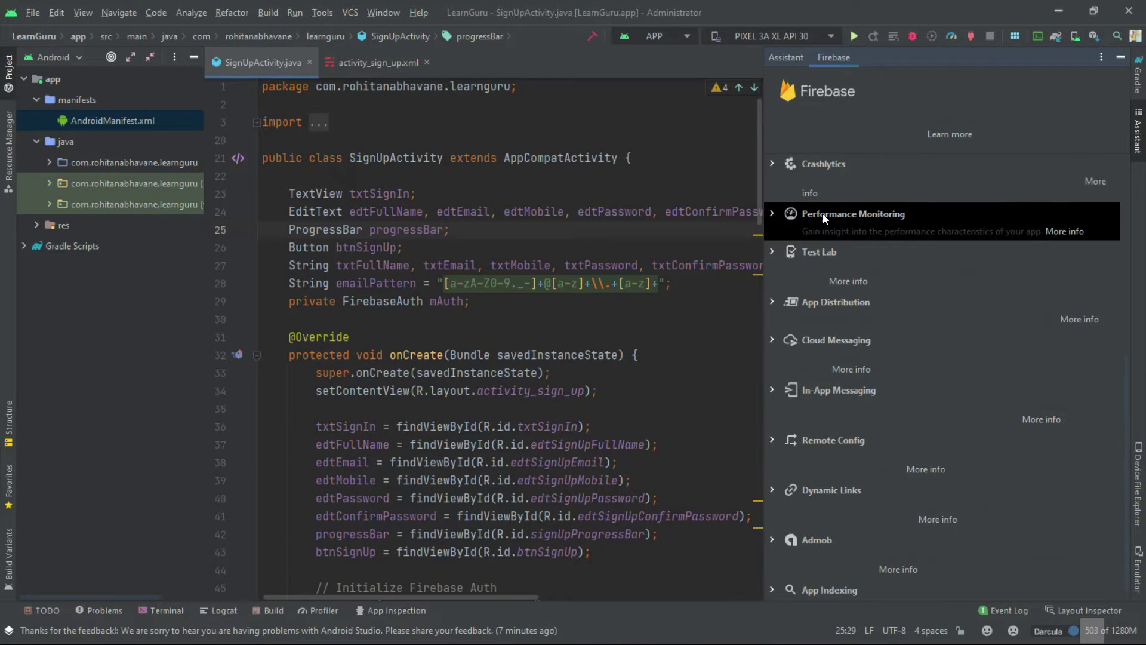
left_click(838, 348)
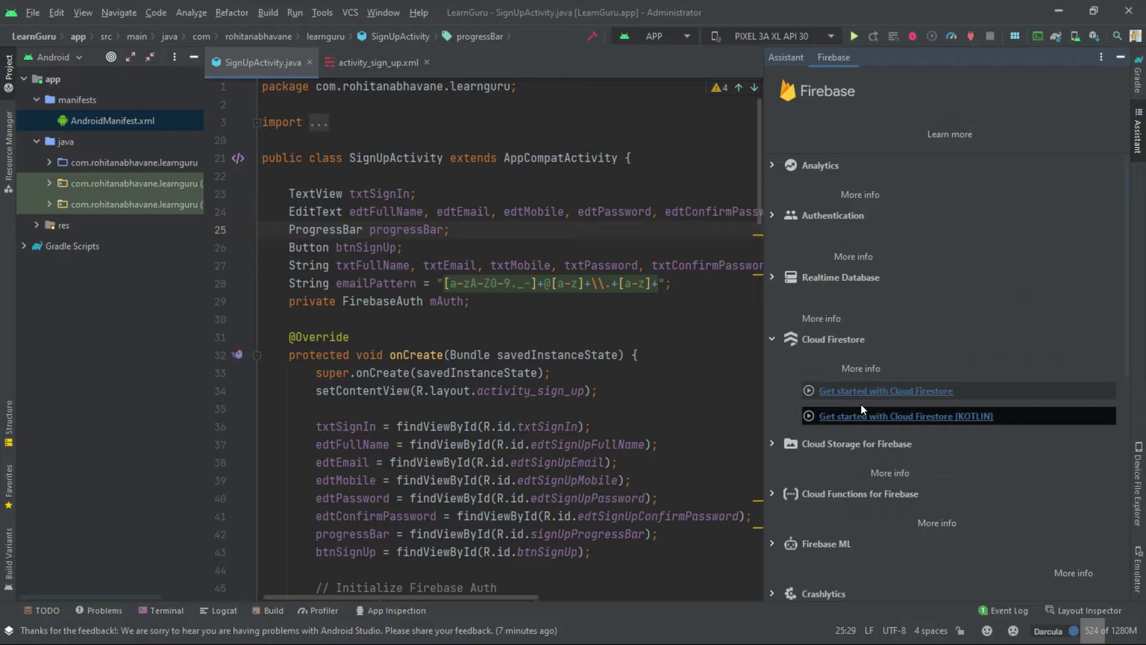
left_click(860, 403)
left_click(894, 332)
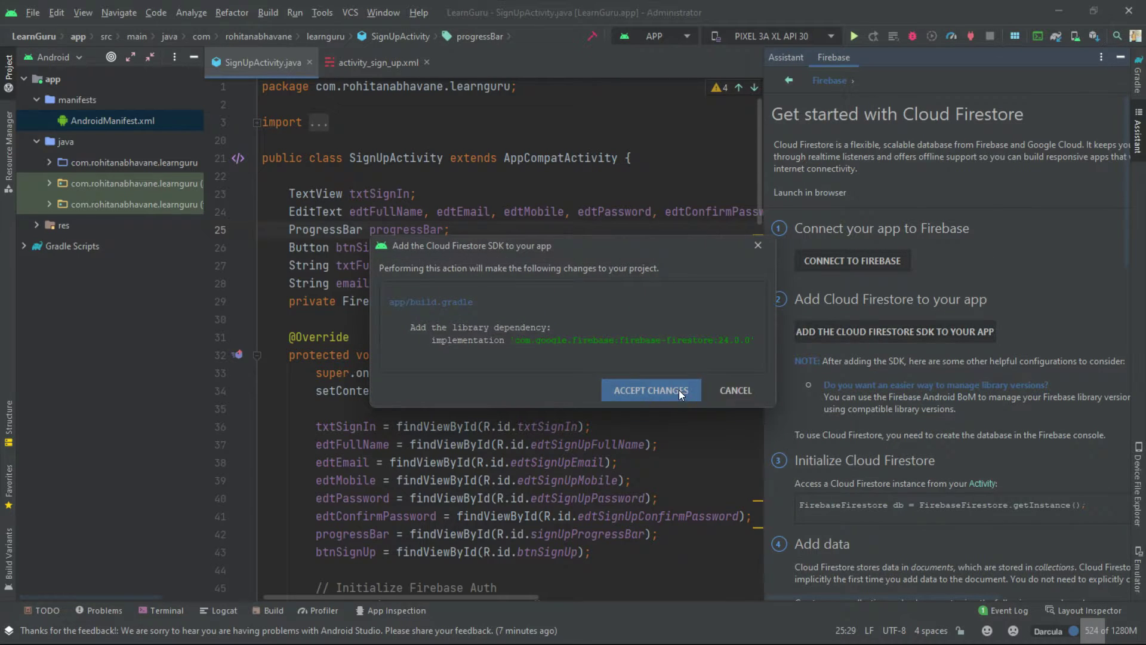
left_click(648, 388)
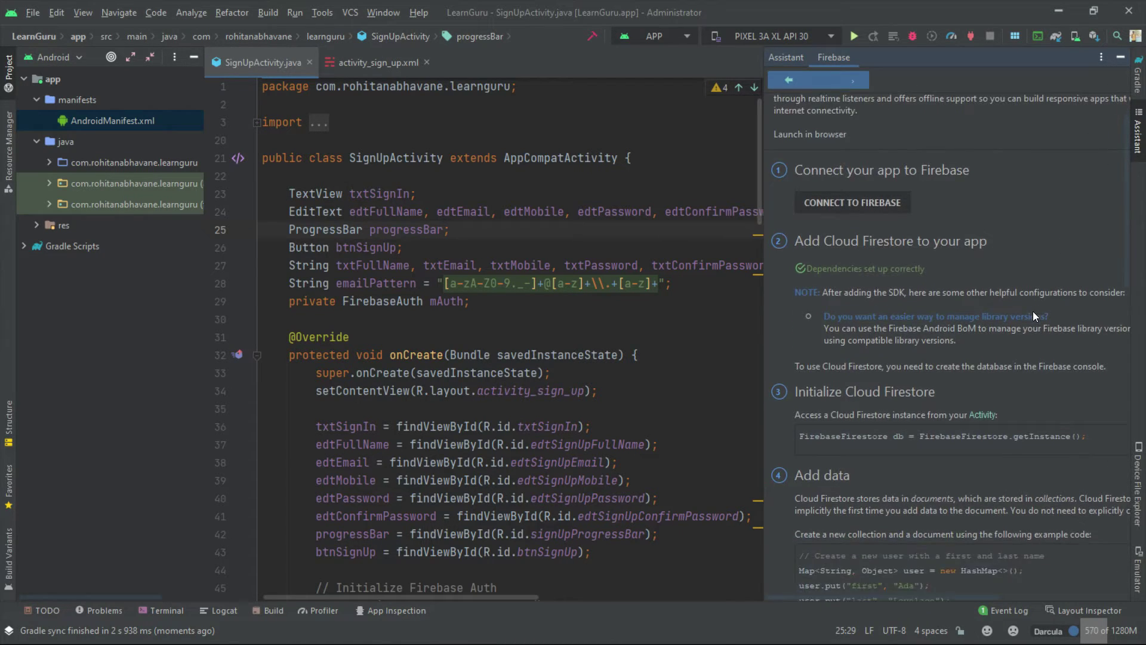
scroll(1021, 313, "down", 6)
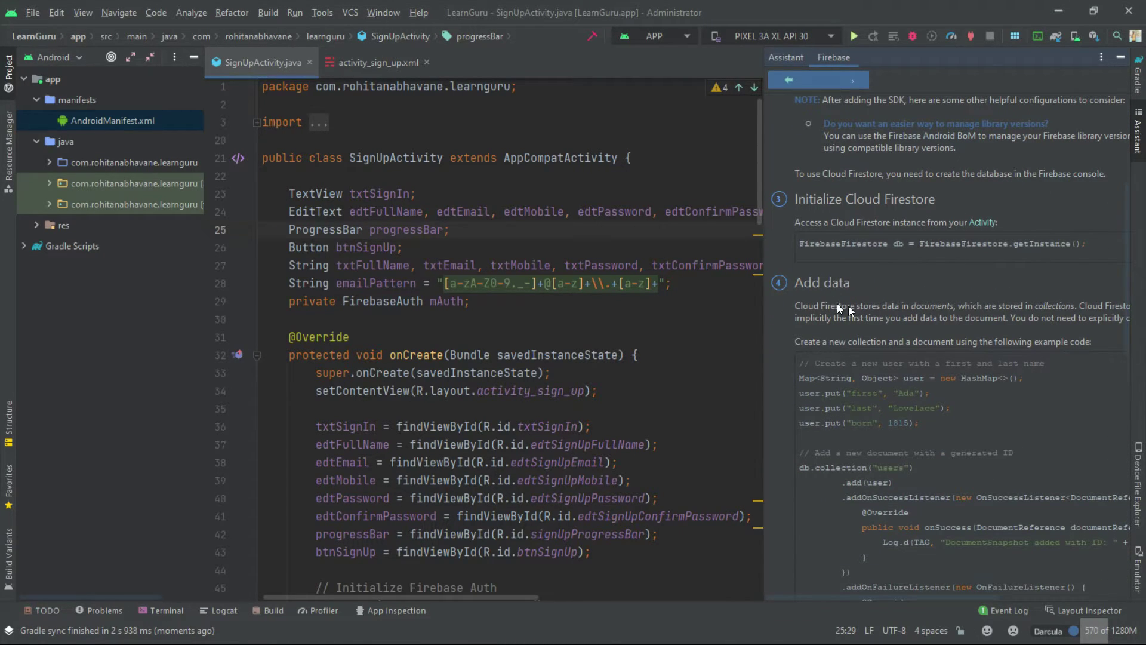
Add an imported 'private FirebaseFirestore db' field below mAuth, copied from the assistant snippet.
left_click_drag(904, 245, 794, 256)
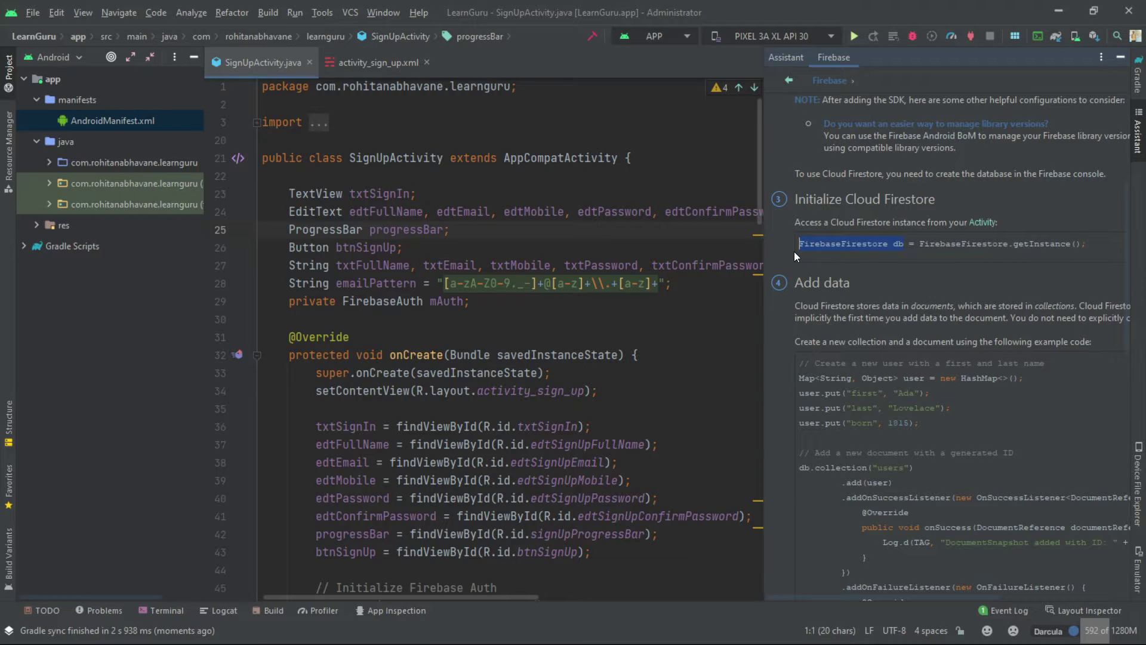
key("ctrl+c")
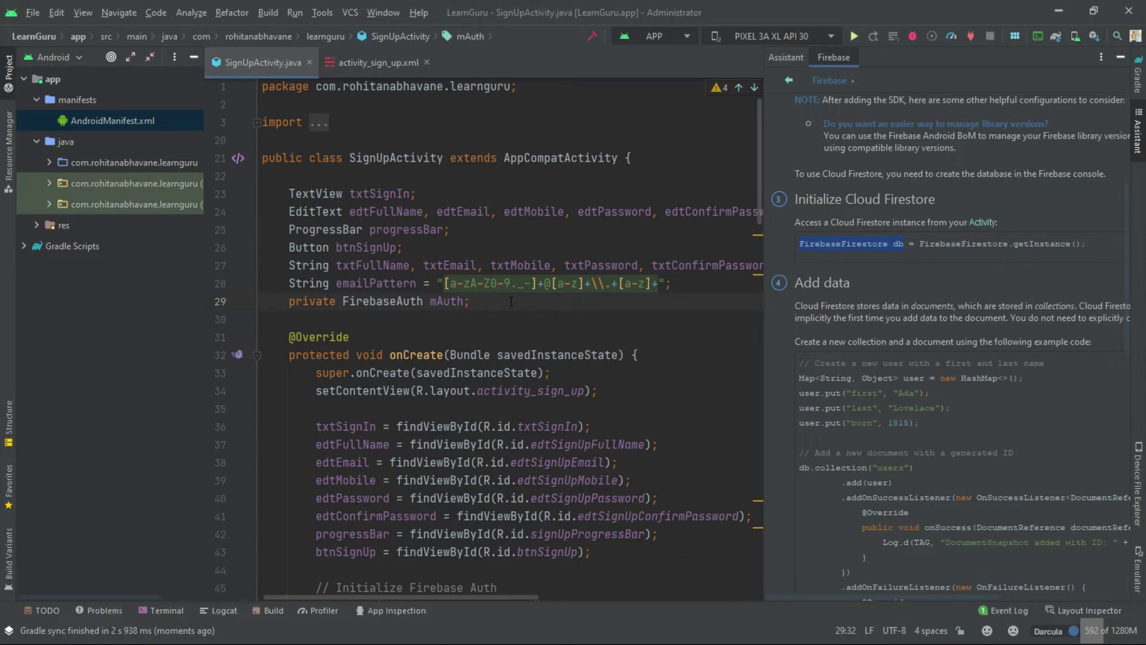
left_click(520, 302)
key("Return")
key("ctrl+v")
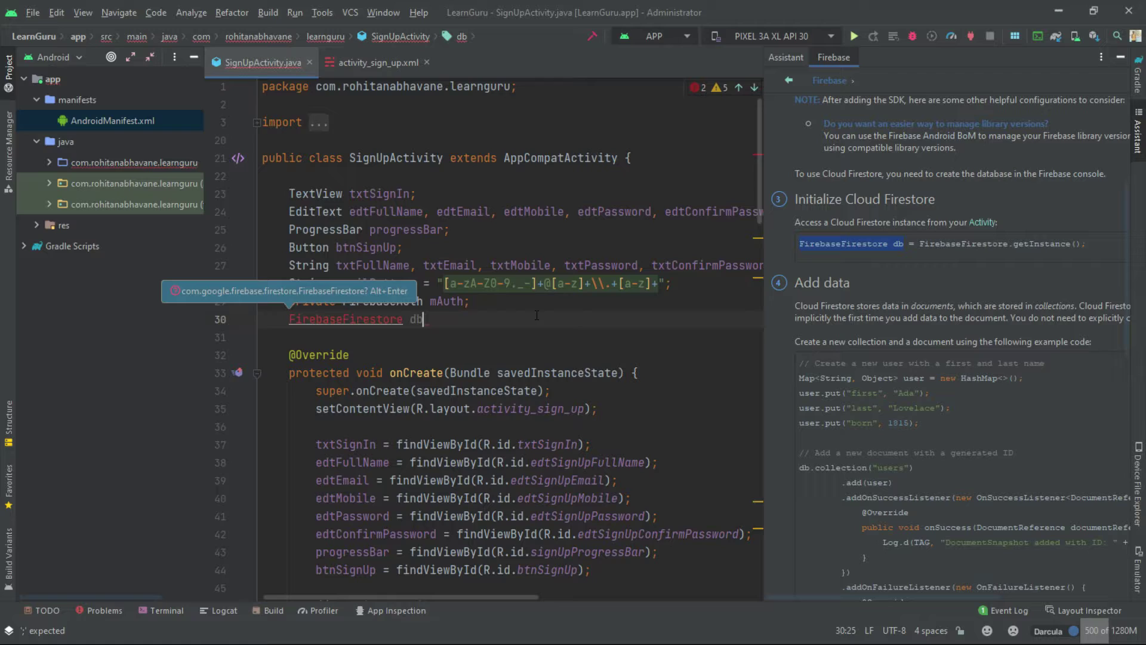
key("alt+Return")
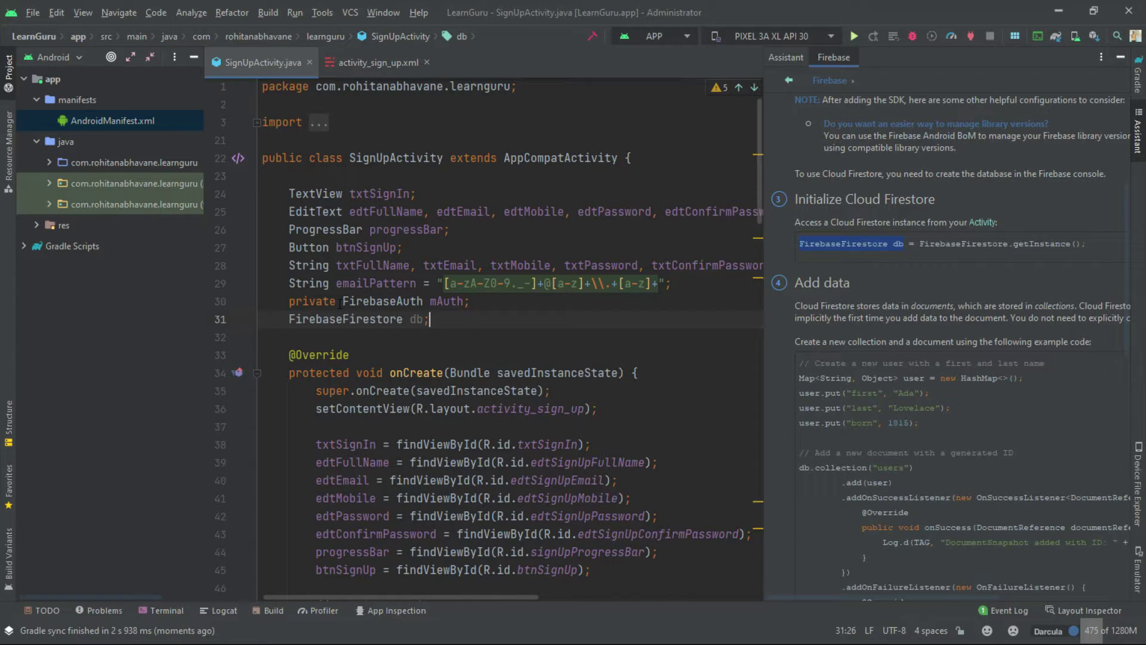
left_click_drag(338, 302, 289, 302)
left_click(289, 320)
type("private")
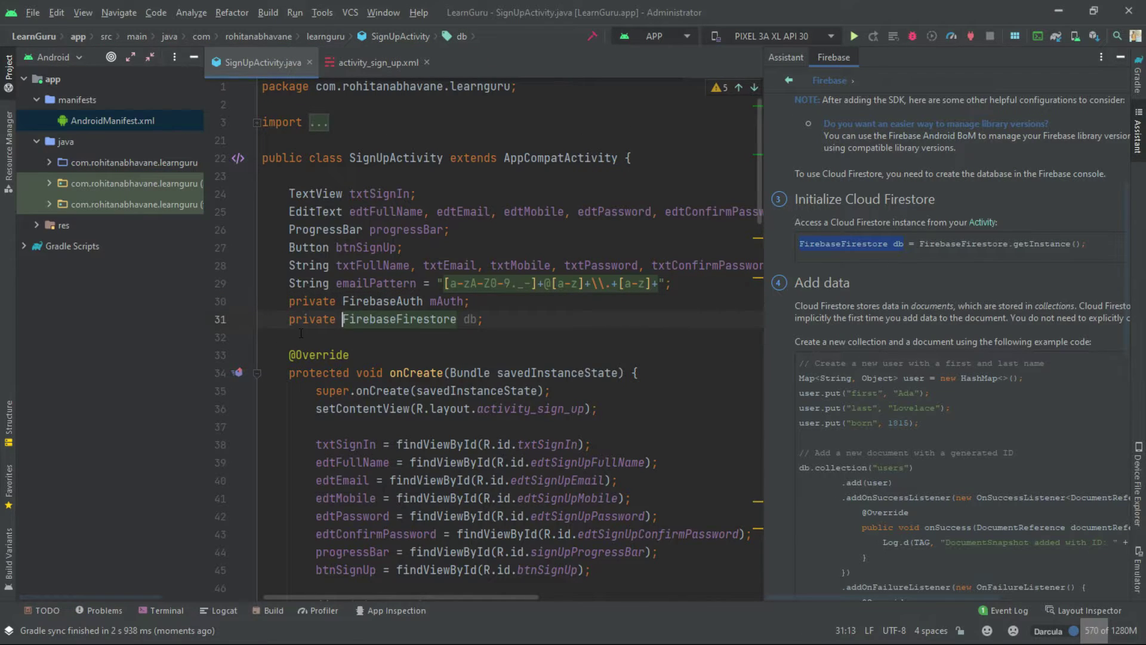
key("End")
left_click(1087, 244)
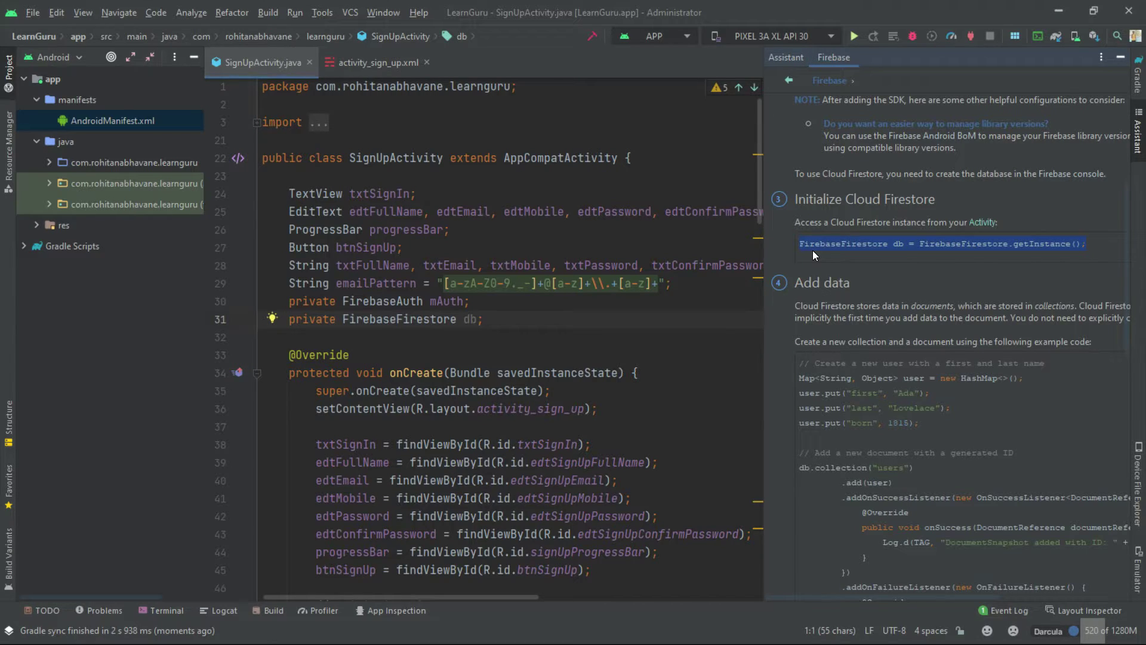
scroll(493, 358, "down", 6)
scroll(492, 359, "down", 3)
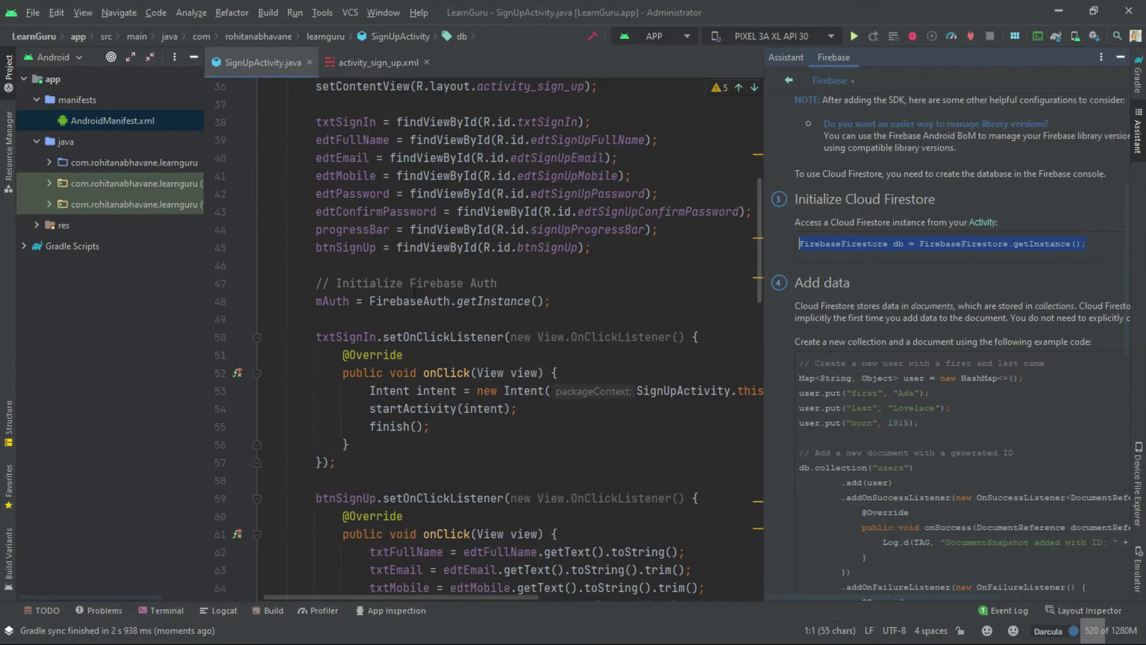
Below mAuth = FirebaseAuth.getInstance(), add an Initialize Firestore comment and db = FirebaseFirestore.getInstance().
left_click(576, 302)
key("Return")
type("// Initial")
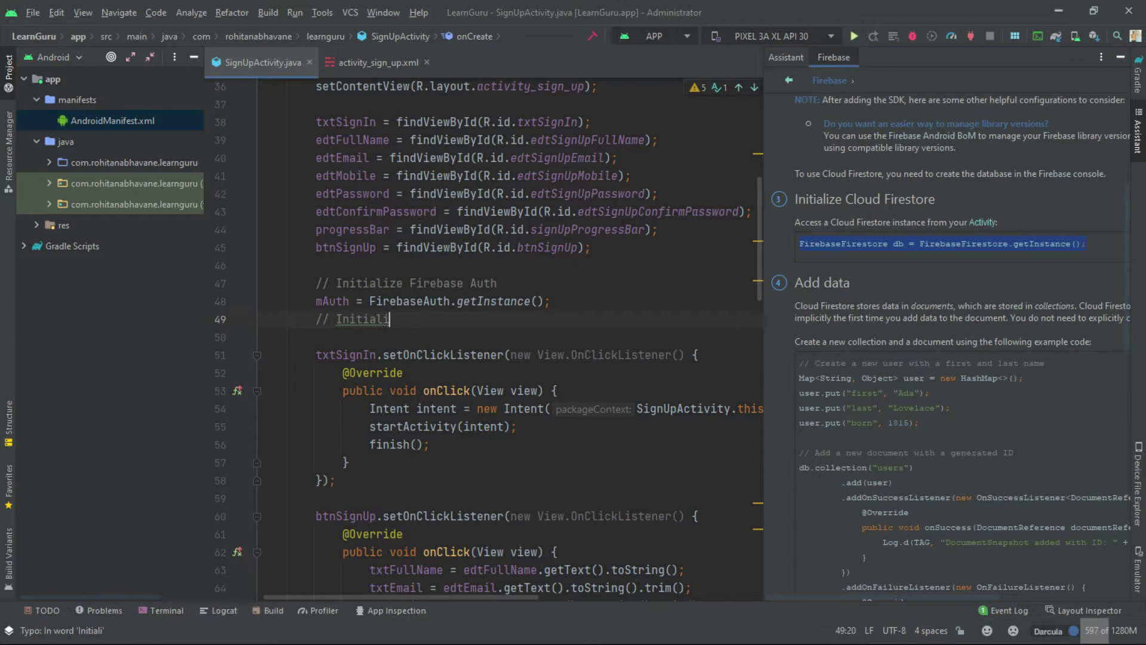
type("ize Firebase Fire")
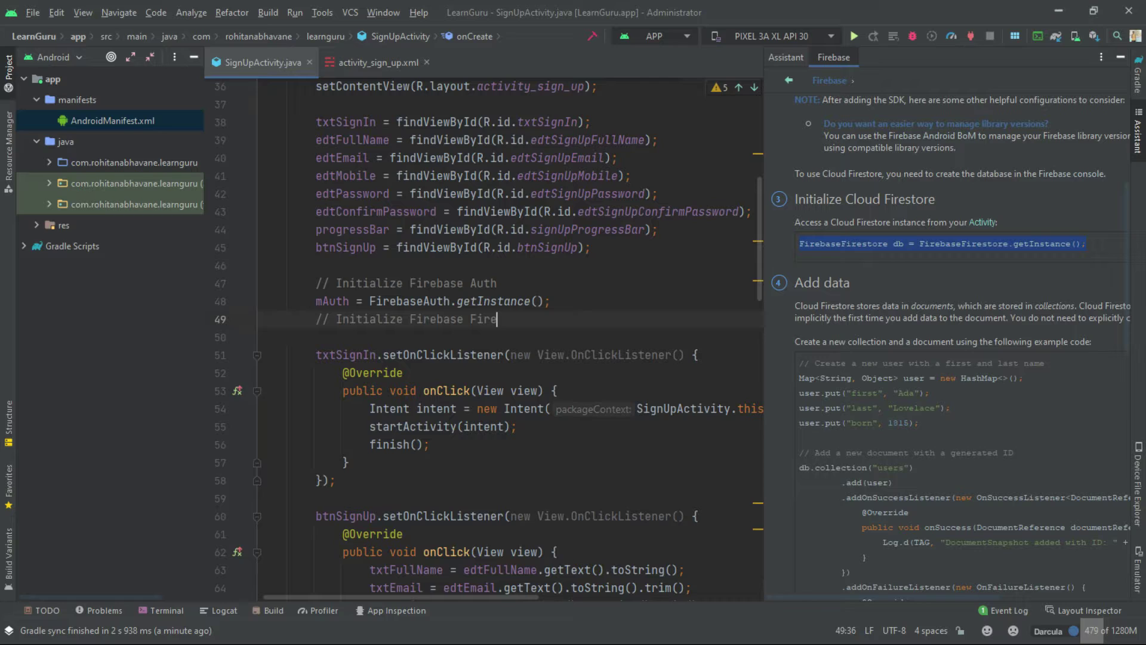
type("store")
key("Return")
key("ctrl+v")
scroll(493, 358, "down", 5)
scroll(493, 359, "down", 5)
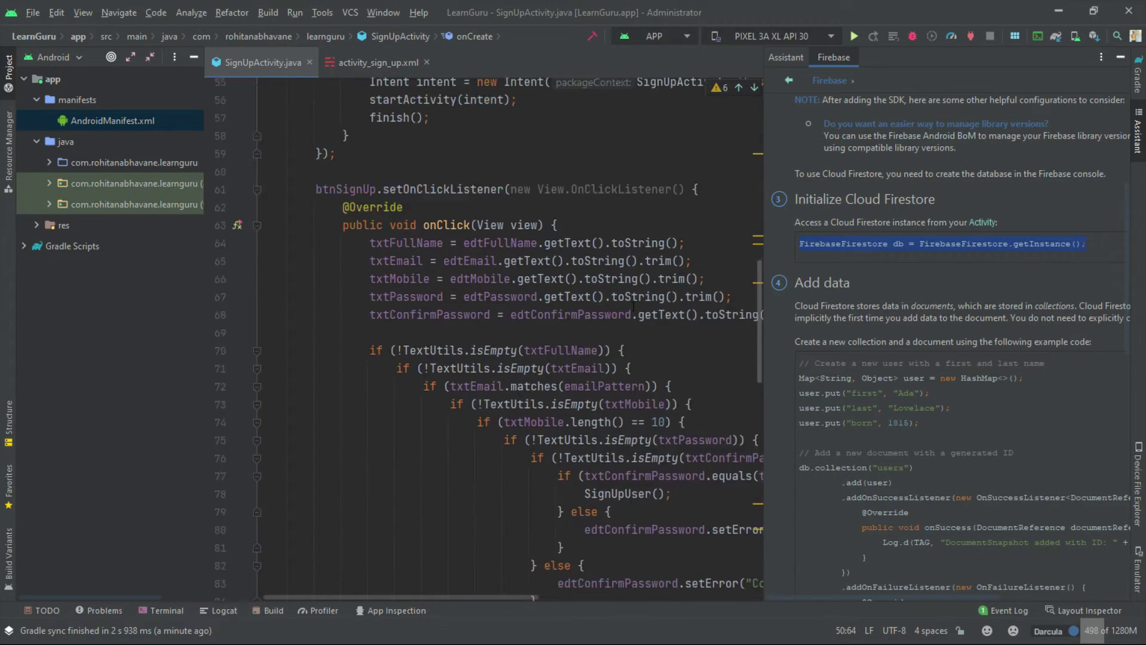
scroll(493, 359, "down", 5)
key("alt+1")
scroll(417, 269, "down", 10)
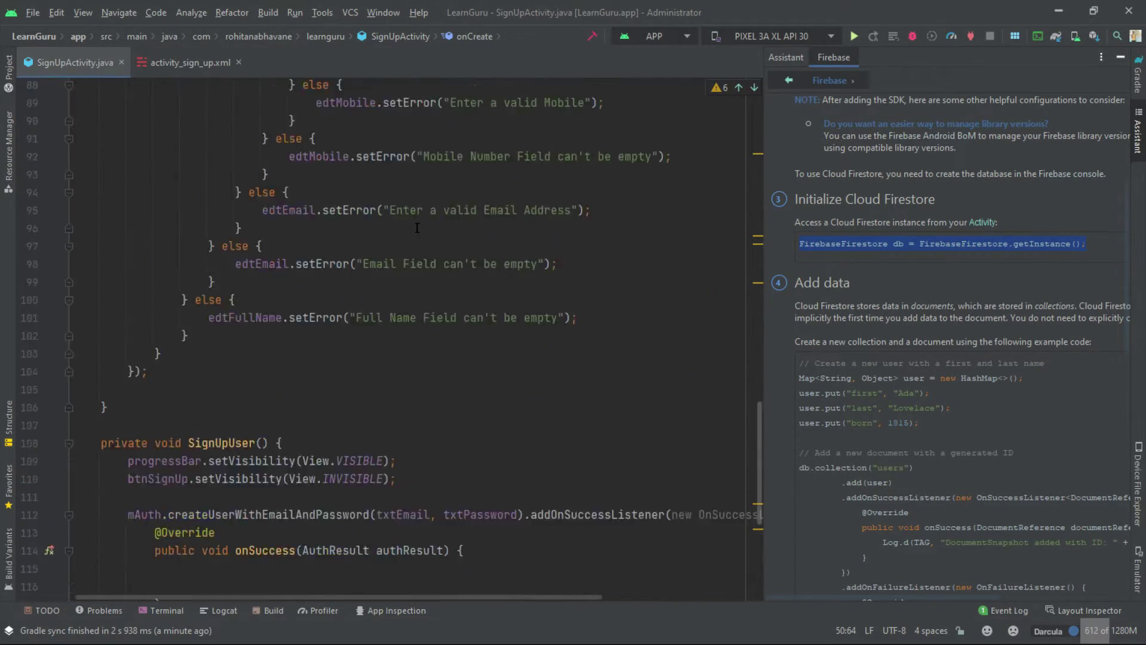
scroll(416, 228, "down", 6)
Paste the sample user map with first, last and born entries into onSuccess.
left_click(182, 265)
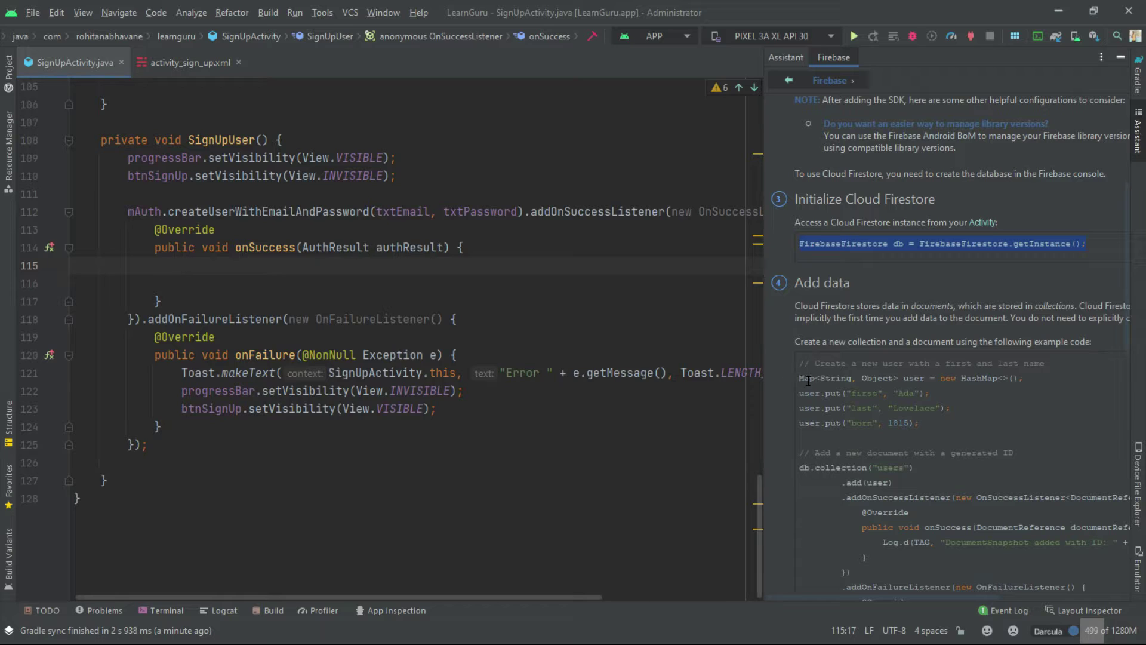
left_click_drag(927, 425, 779, 390)
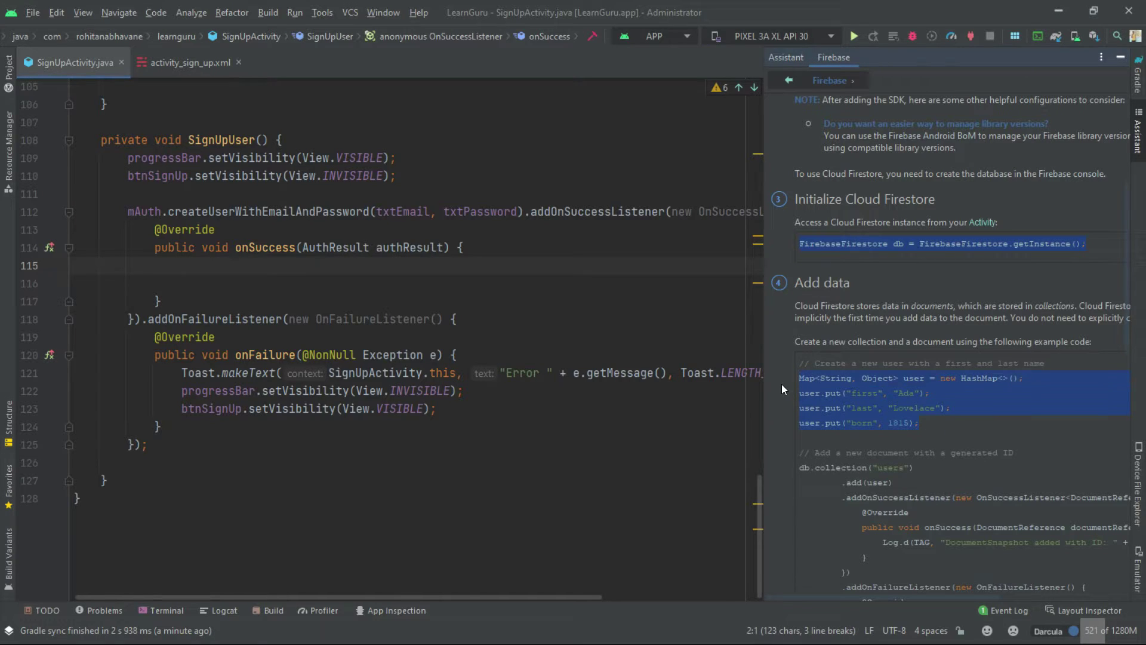
key("ctrl+v")
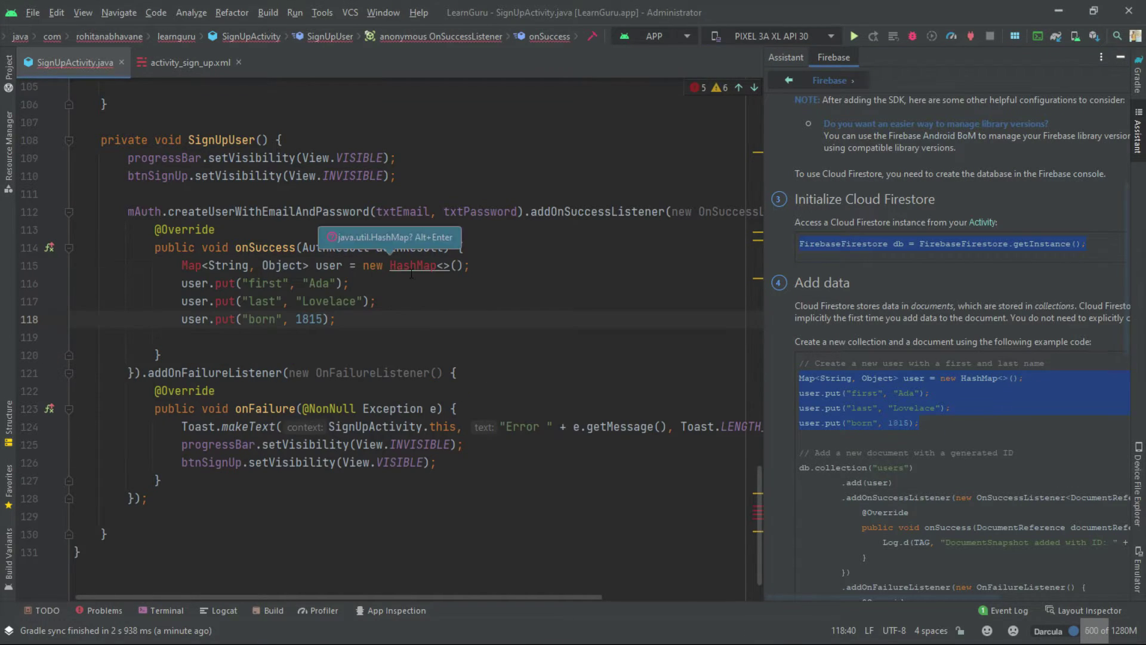
Add imports for HashMap and java.util.Map to resolve the red types.
left_click(412, 265)
key("alt+Return")
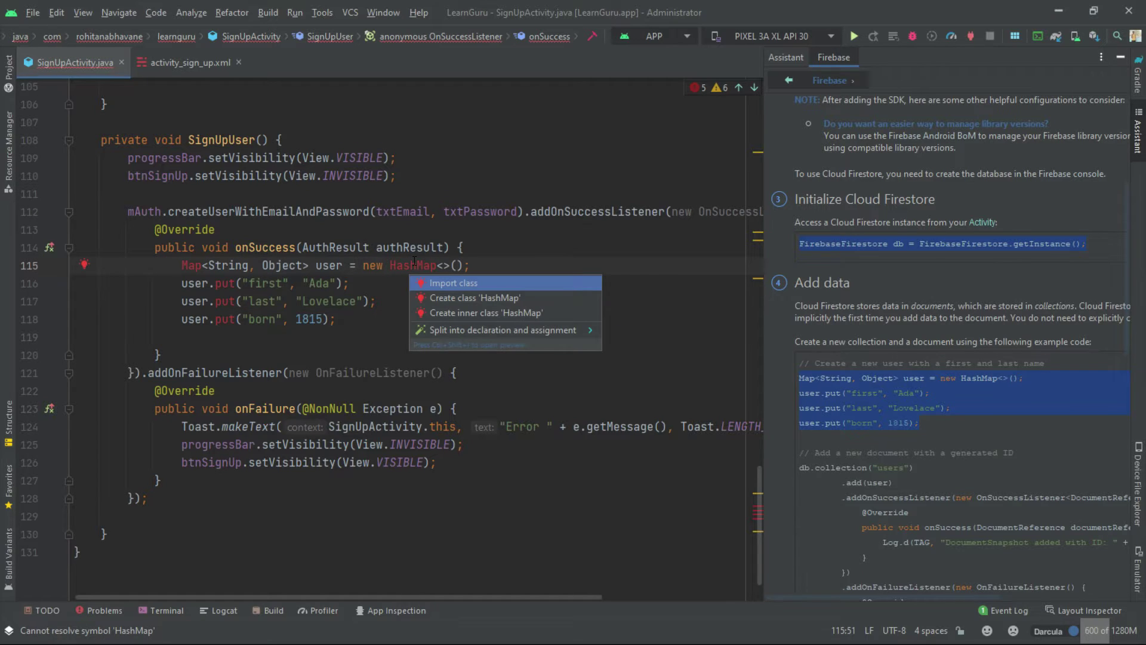
key("Return")
left_click(203, 265)
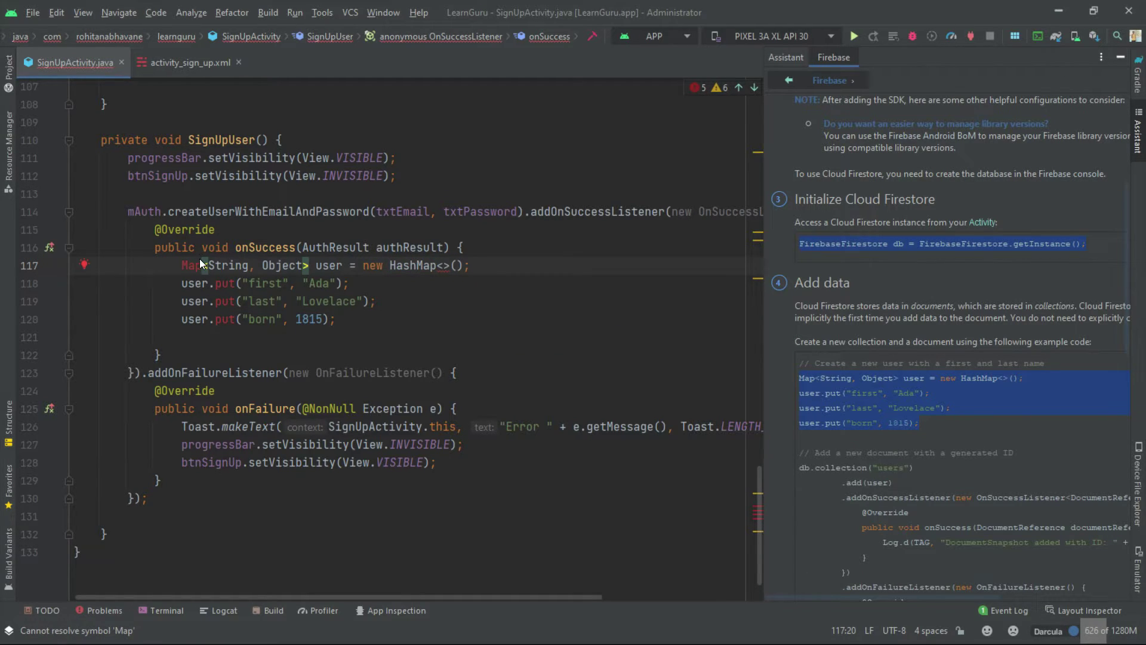
key("alt+Return")
key("Return")
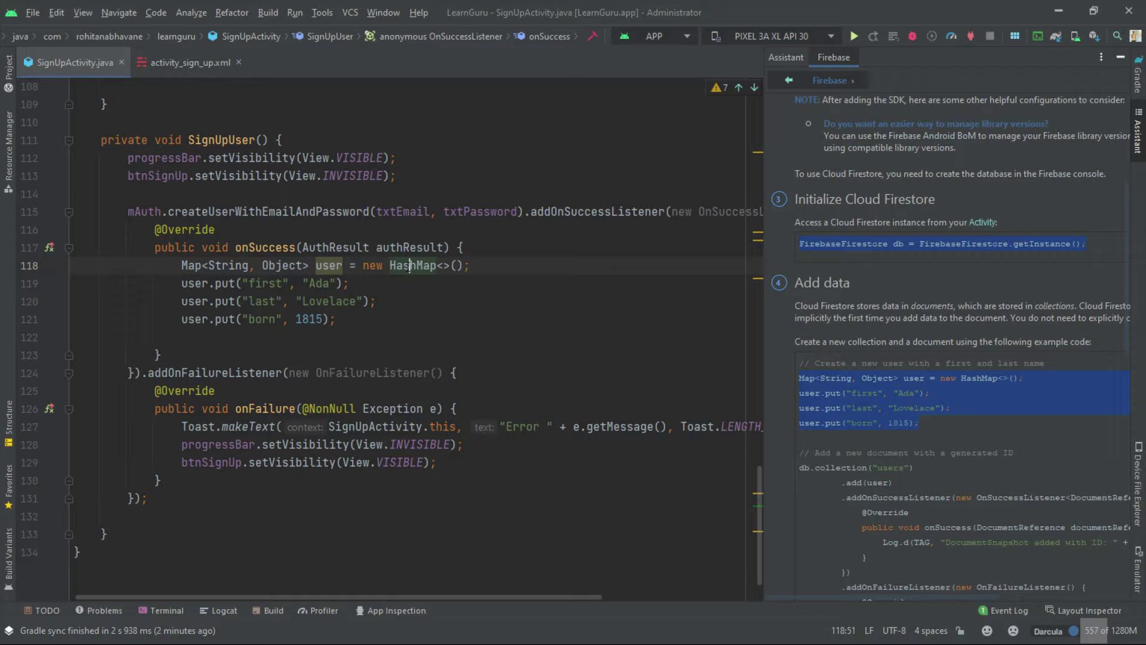
left_click(343, 266)
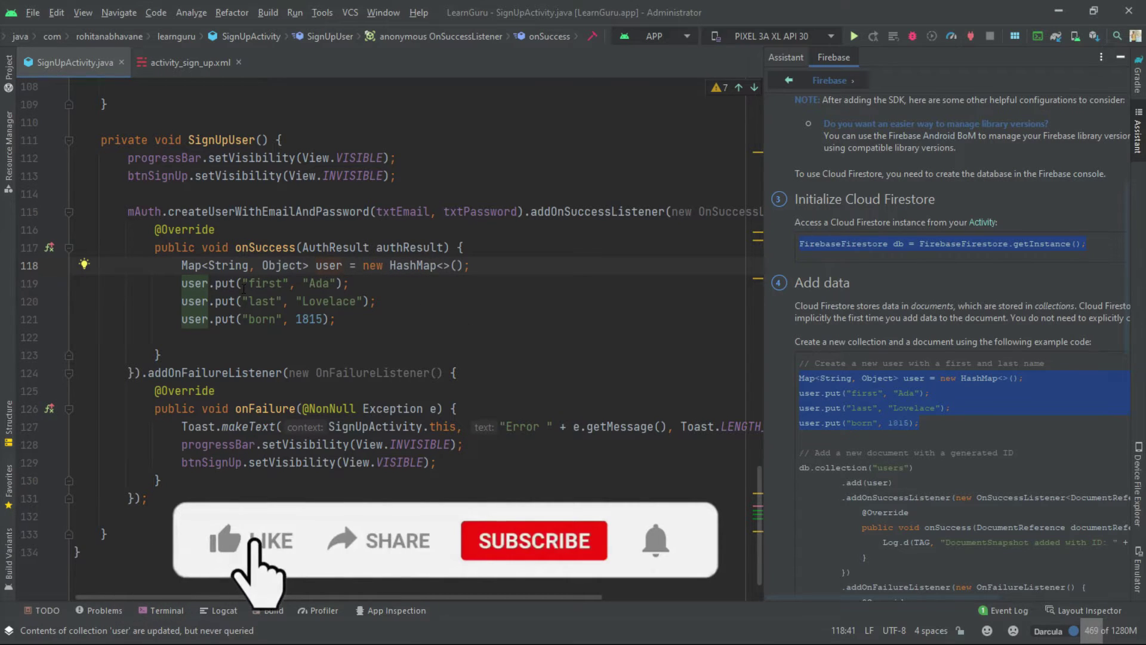
Rename the map keys first, last and born to FullName, Email and MobileNumber.
left_click(246, 283)
key("ctrl+w")
type("Full")
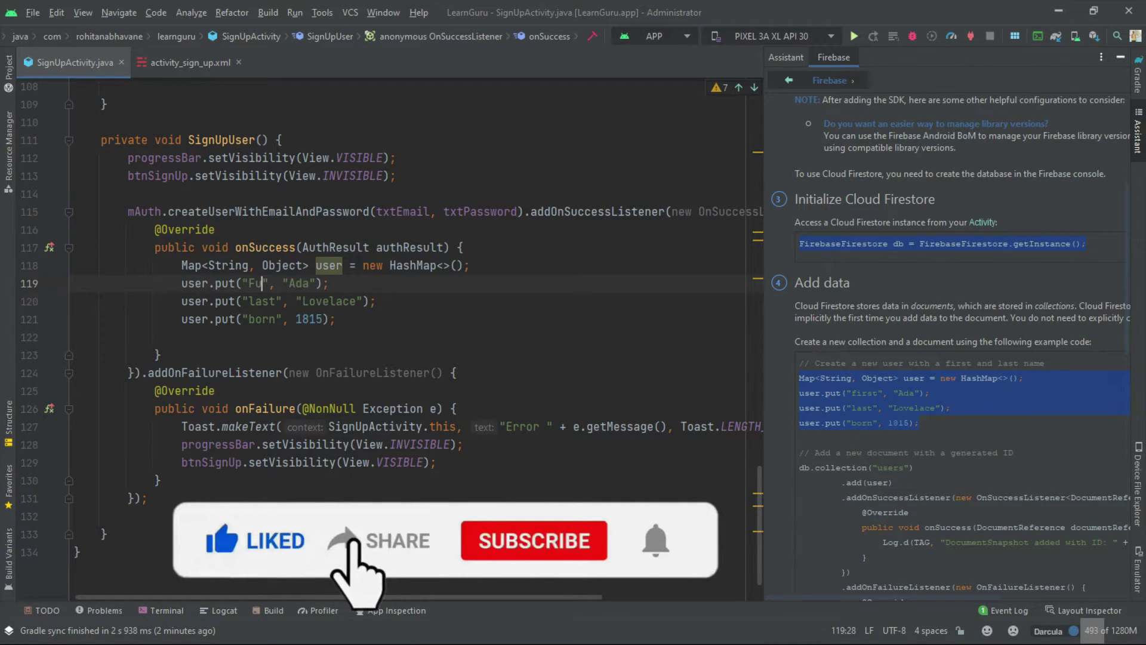
type("Name")
key("Down")
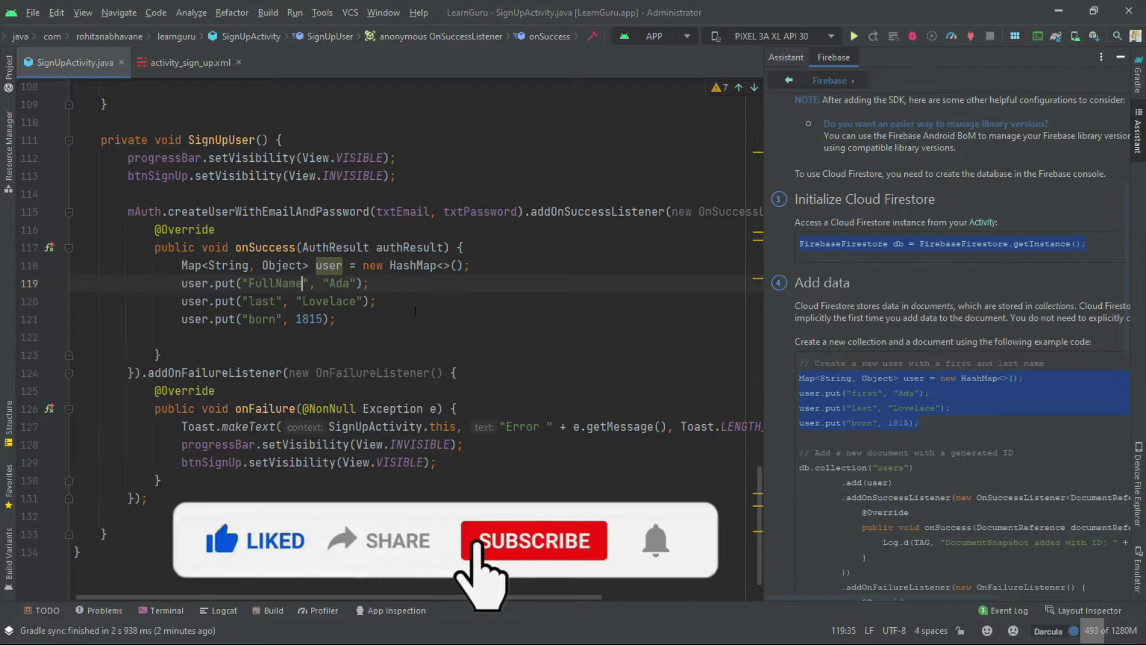
key("ctrl+w")
key("BackSpace")
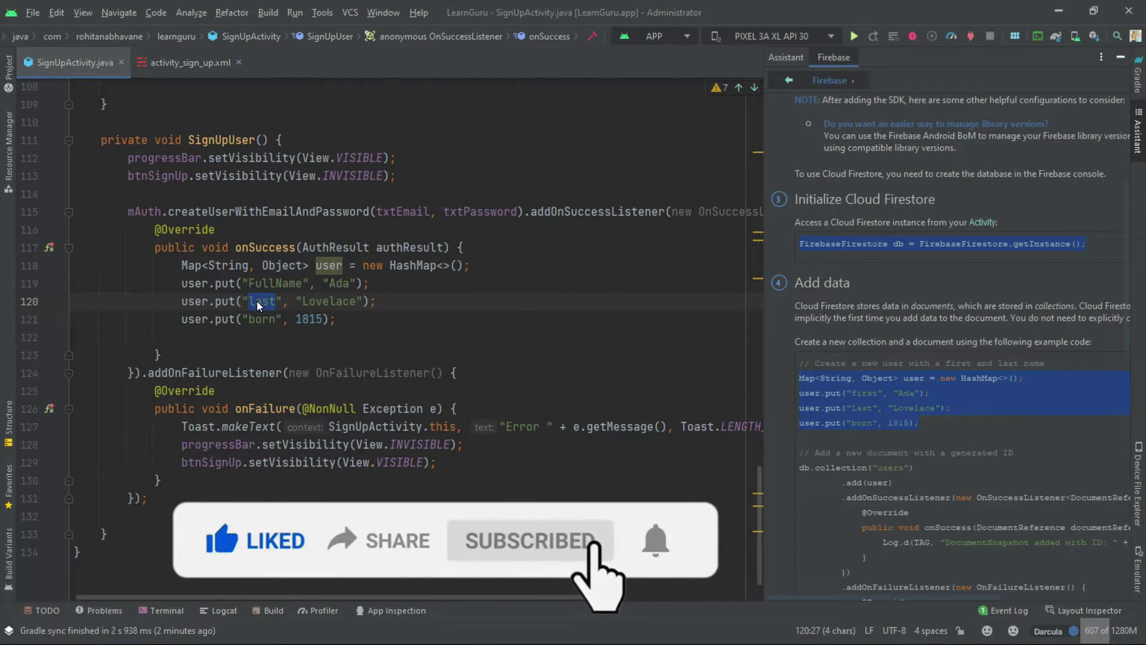
type("Email")
key("Down")
key("ctrl+w")
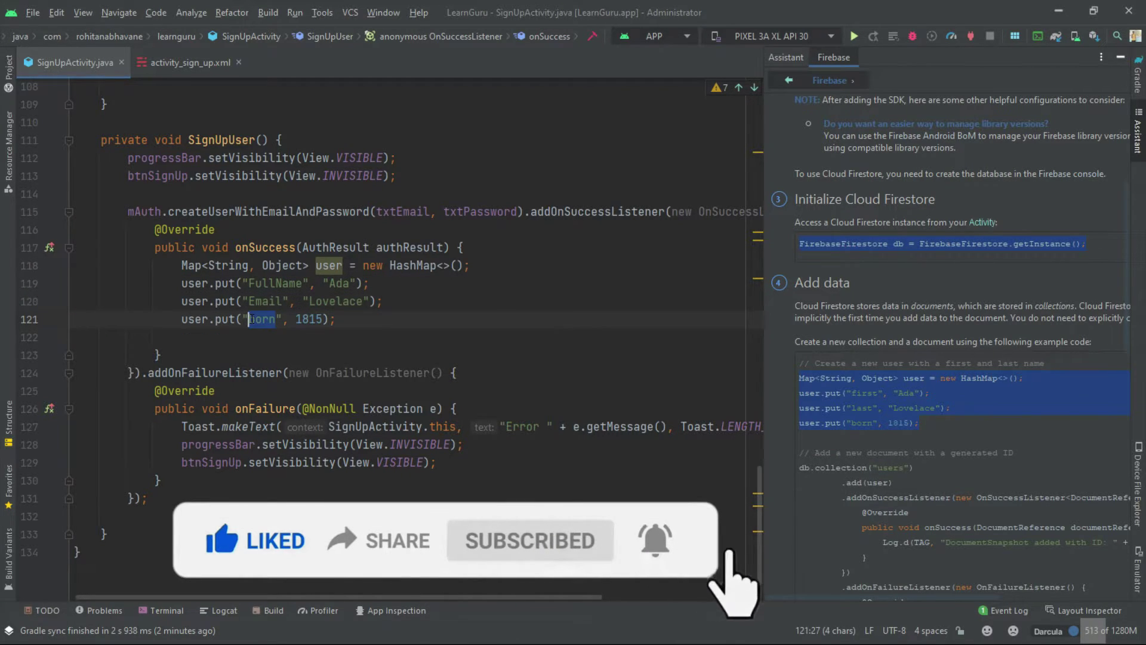
type("MobileNumb")
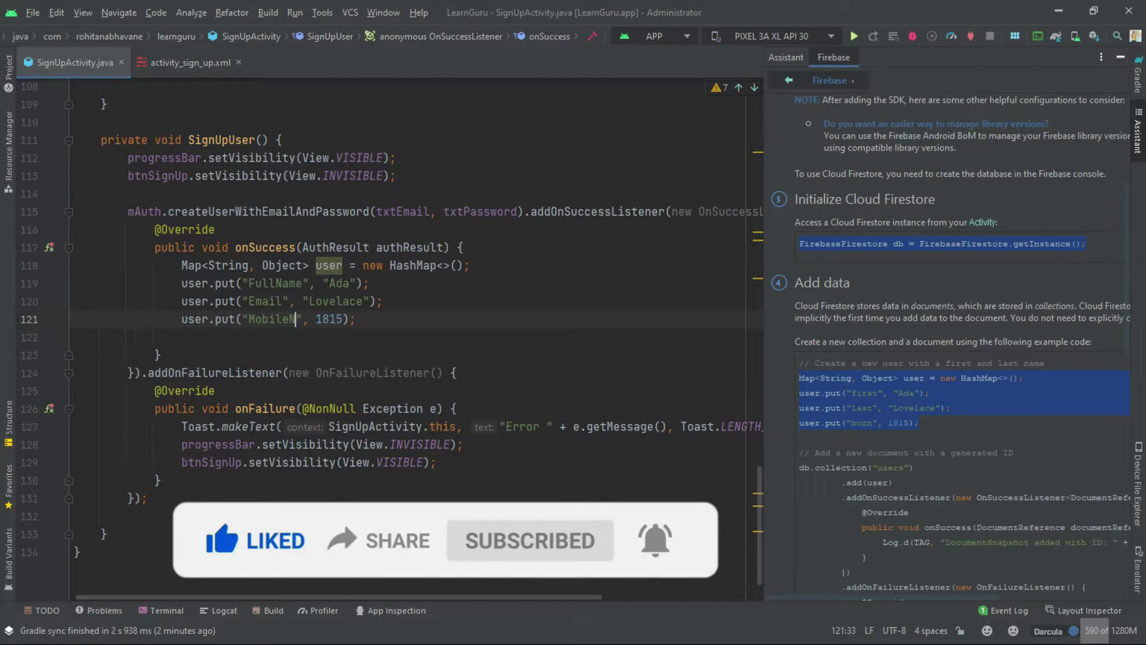
type("er")
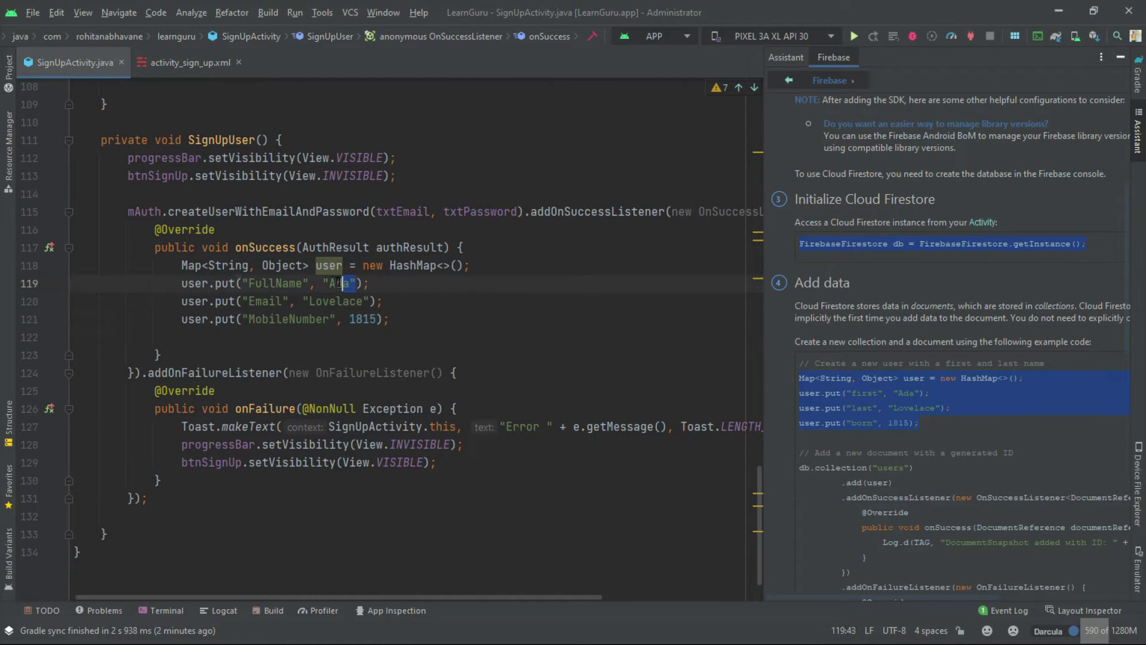
Replace the sample values with txtFullName, txtEmail and txtMobile.
double_click(340, 283)
scroll(354, 408, "up", 10)
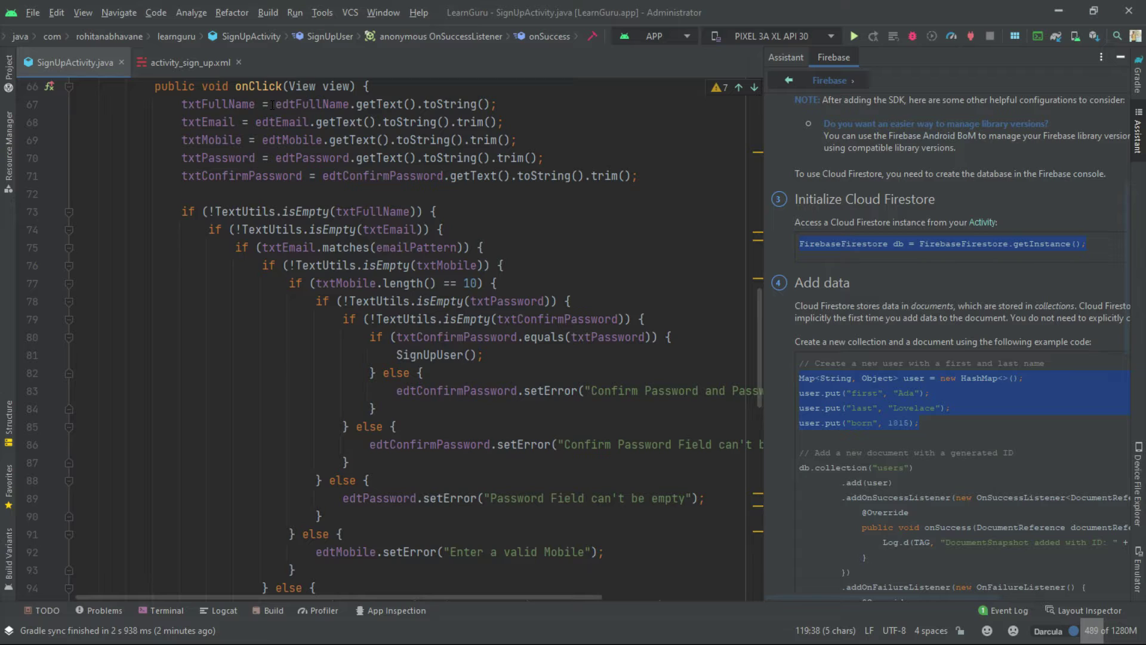
scroll(353, 407, "down", 13)
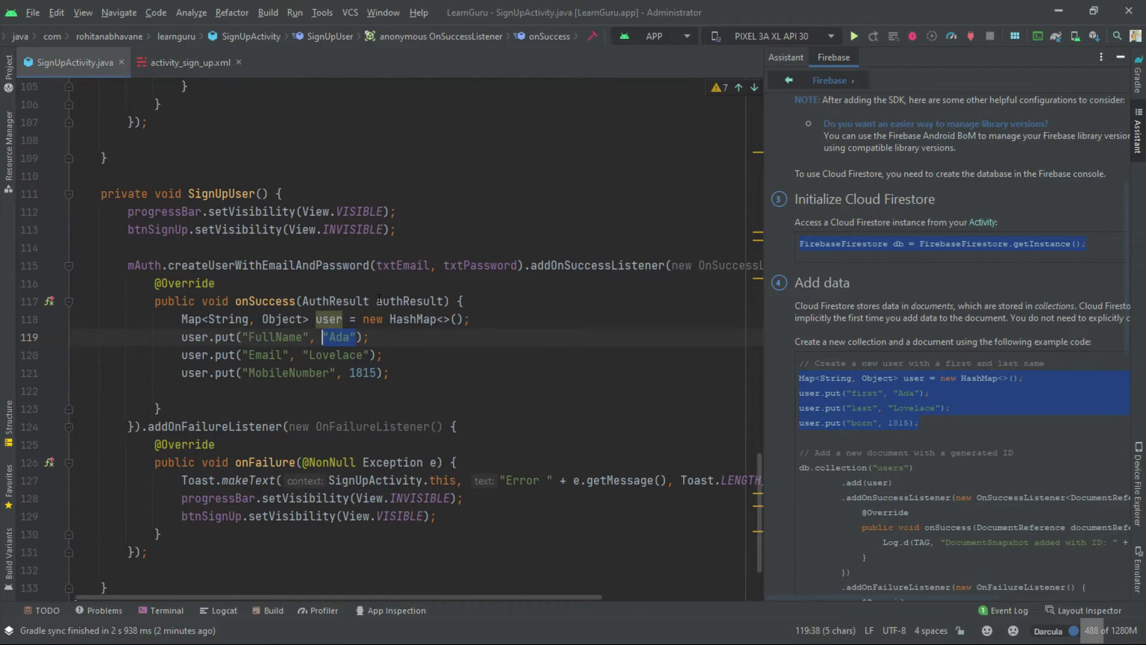
type("txt")
key("Return")
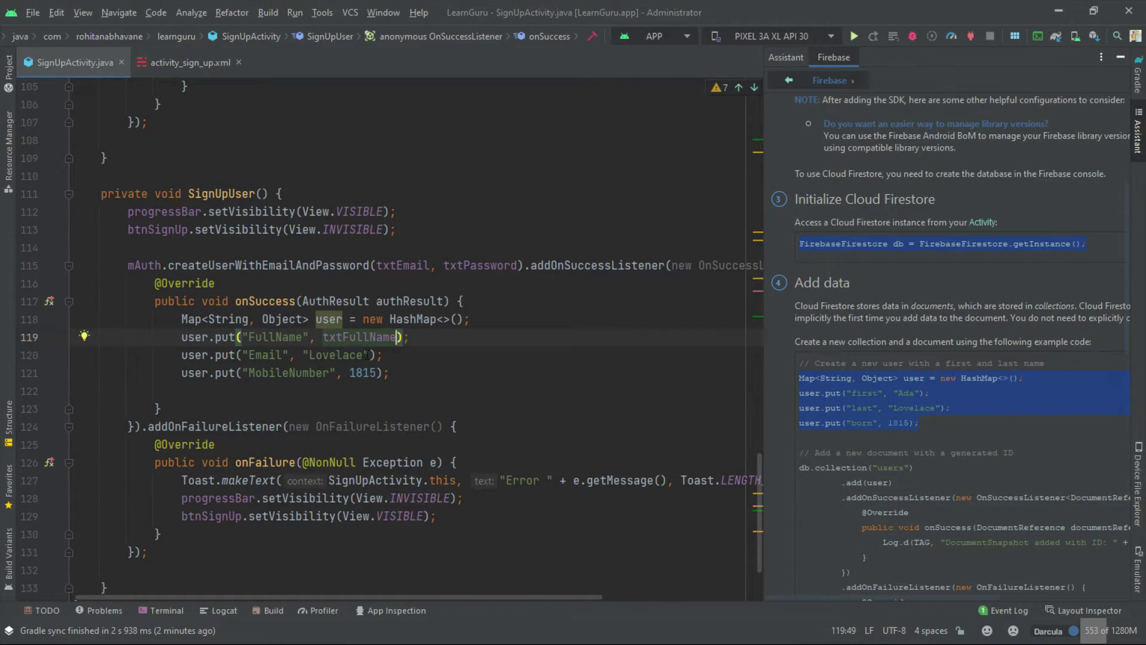
left_click_drag(365, 355, 308, 354)
type("txt")
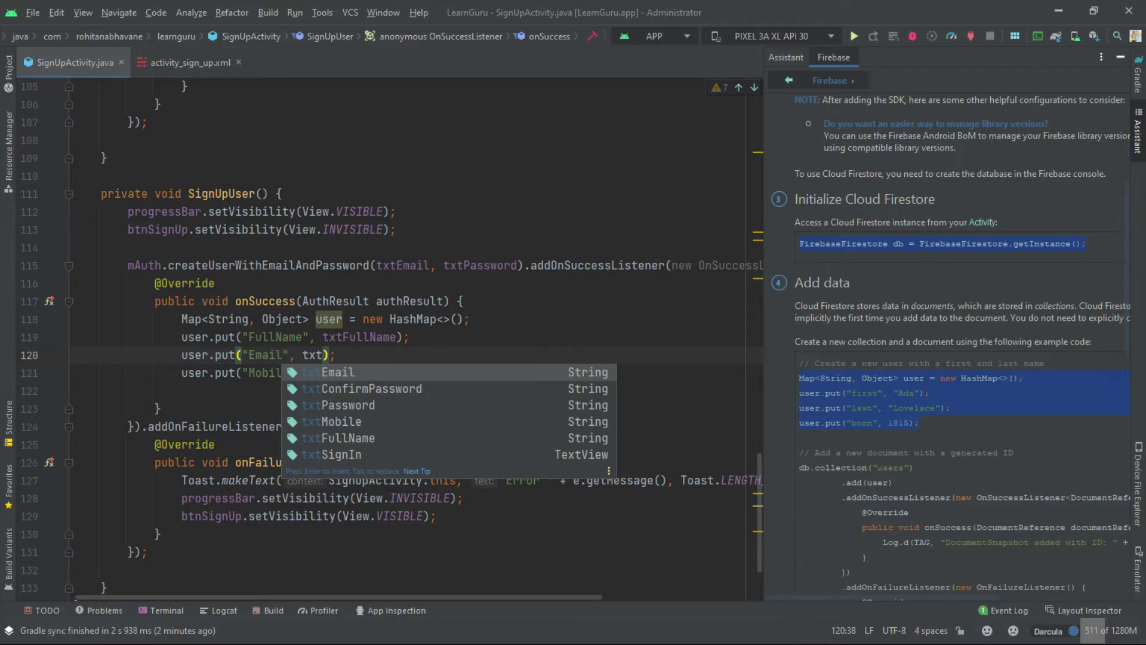
key("Return")
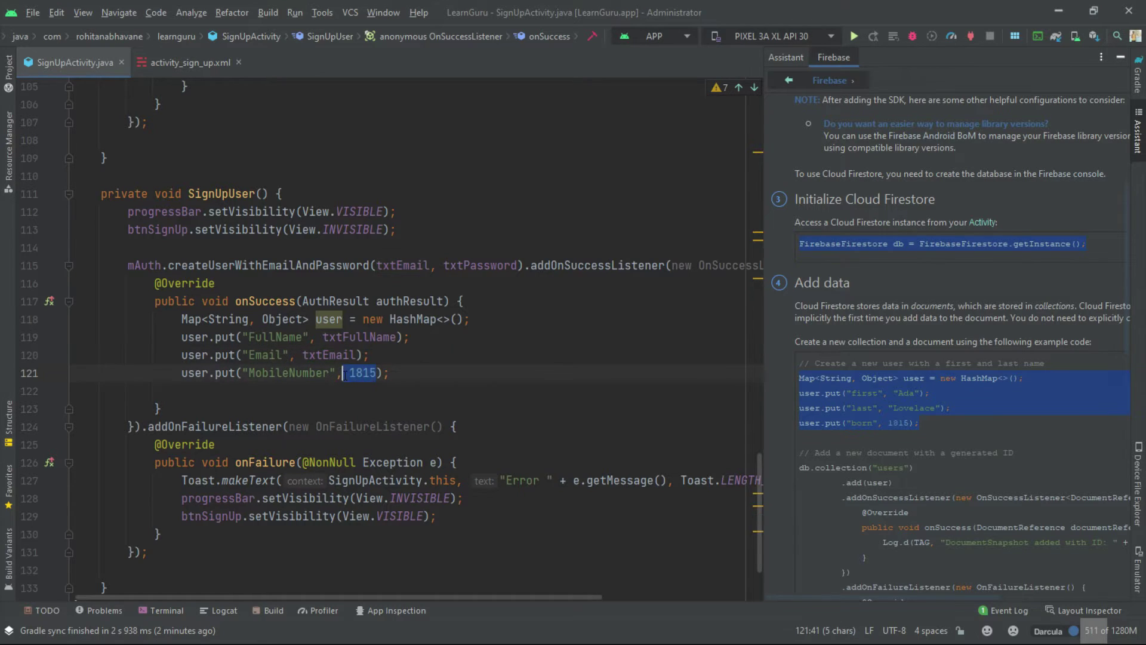
type("txt")
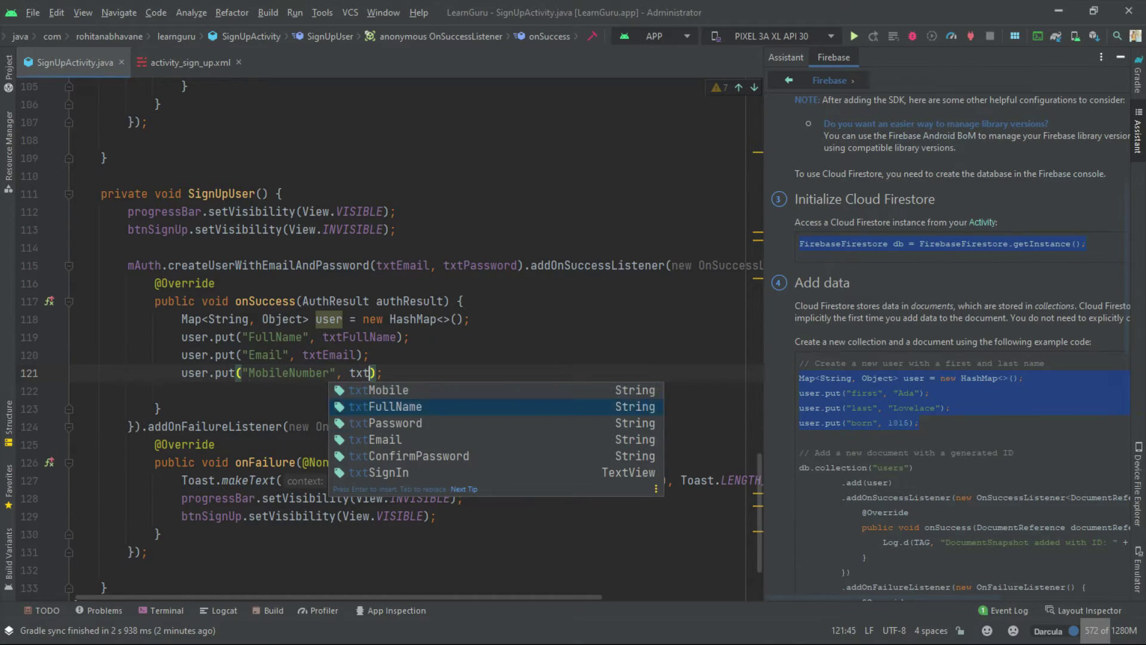
key("Down")
key("Up")
key("Return")
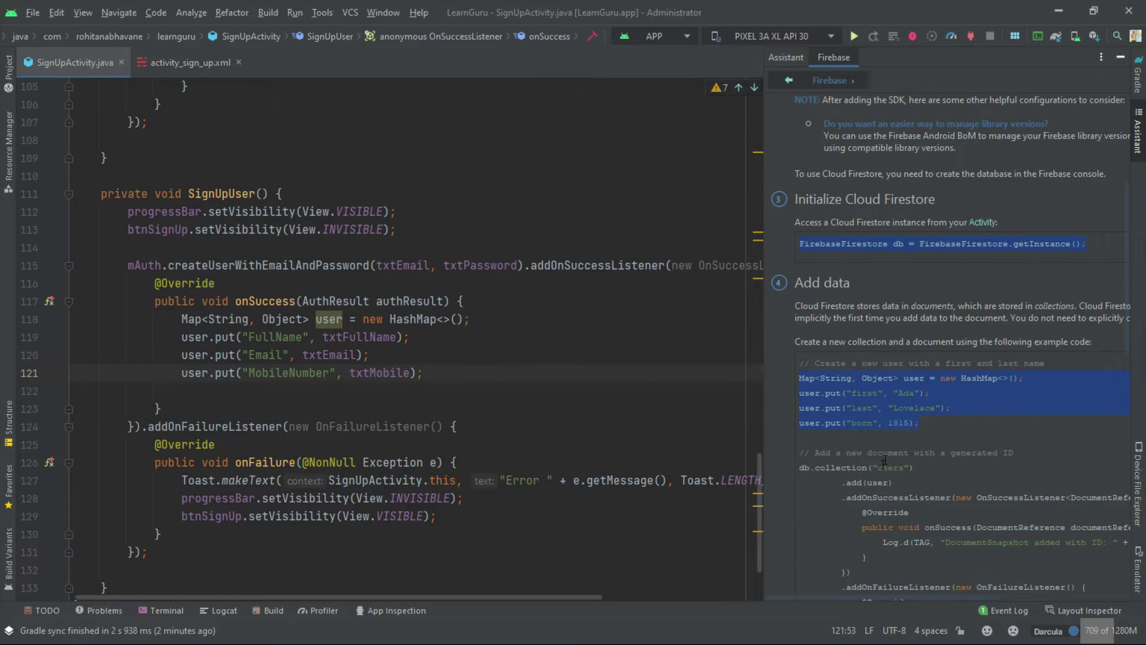
scroll(884, 463, "down", 5)
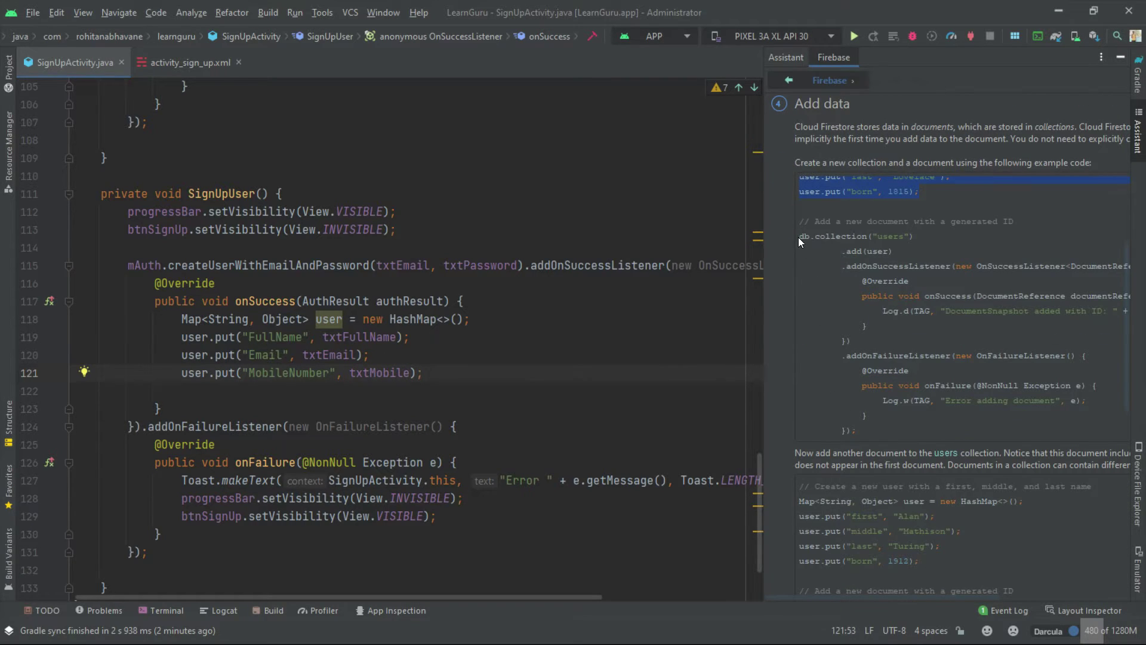
Paste the Firestore users-collection add sample, drop its comment, and import DocumentReference.
left_click_drag(800, 221, 880, 414)
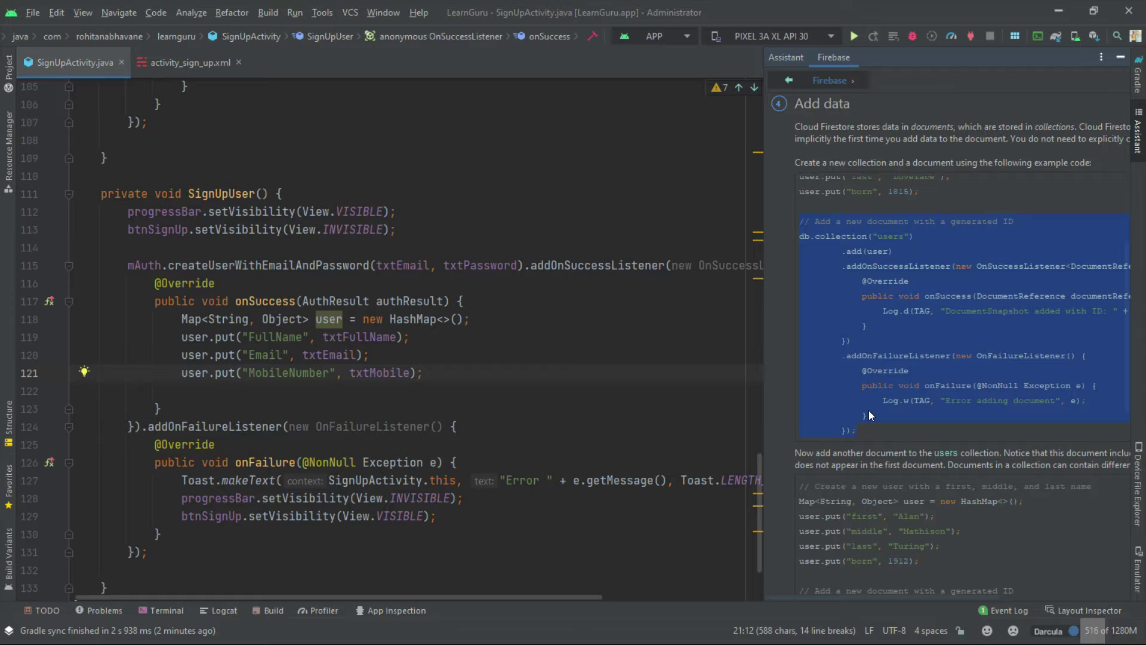
left_click(452, 383)
key("ctrl+v")
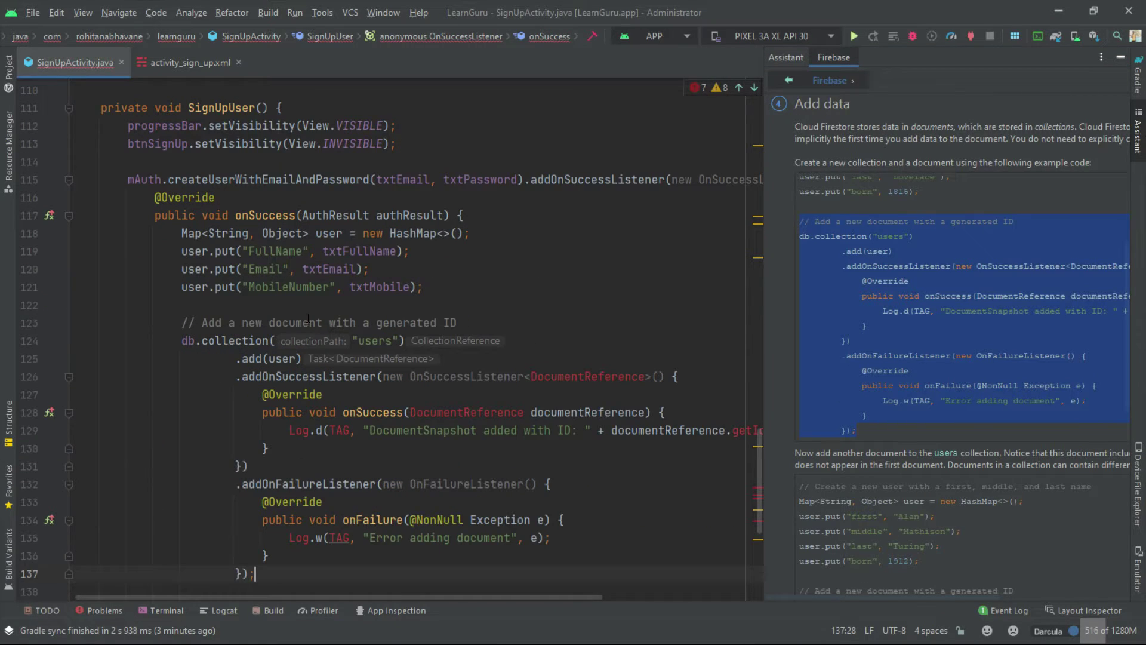
left_click_drag(466, 325, 466, 306)
key("Delete")
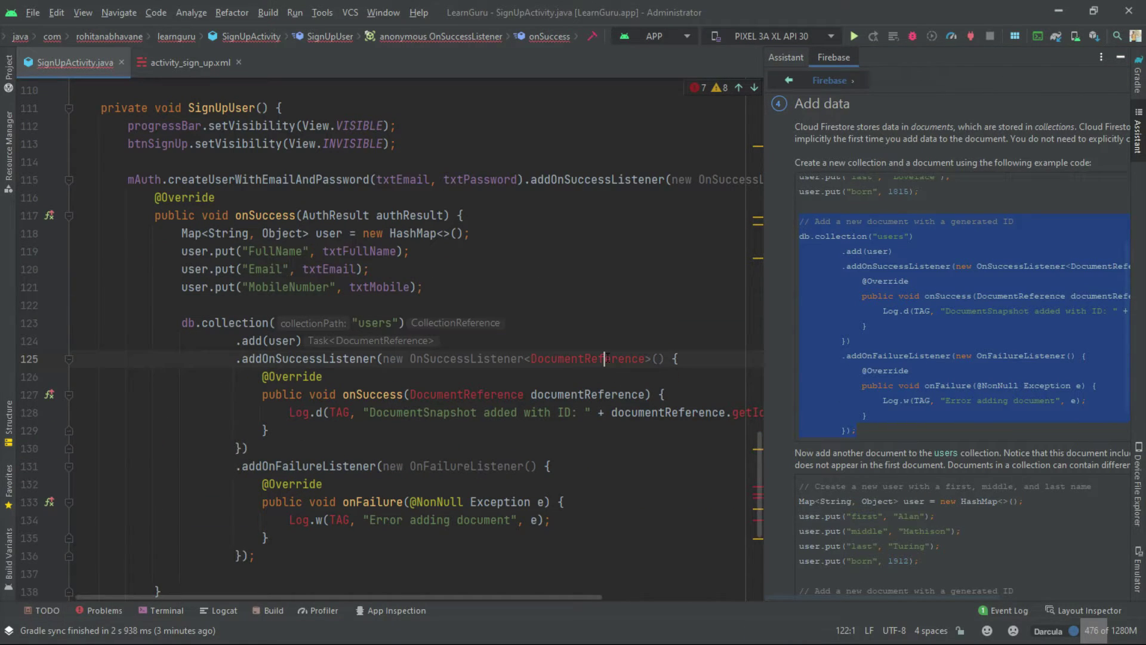
key("alt+Return")
key("Return")
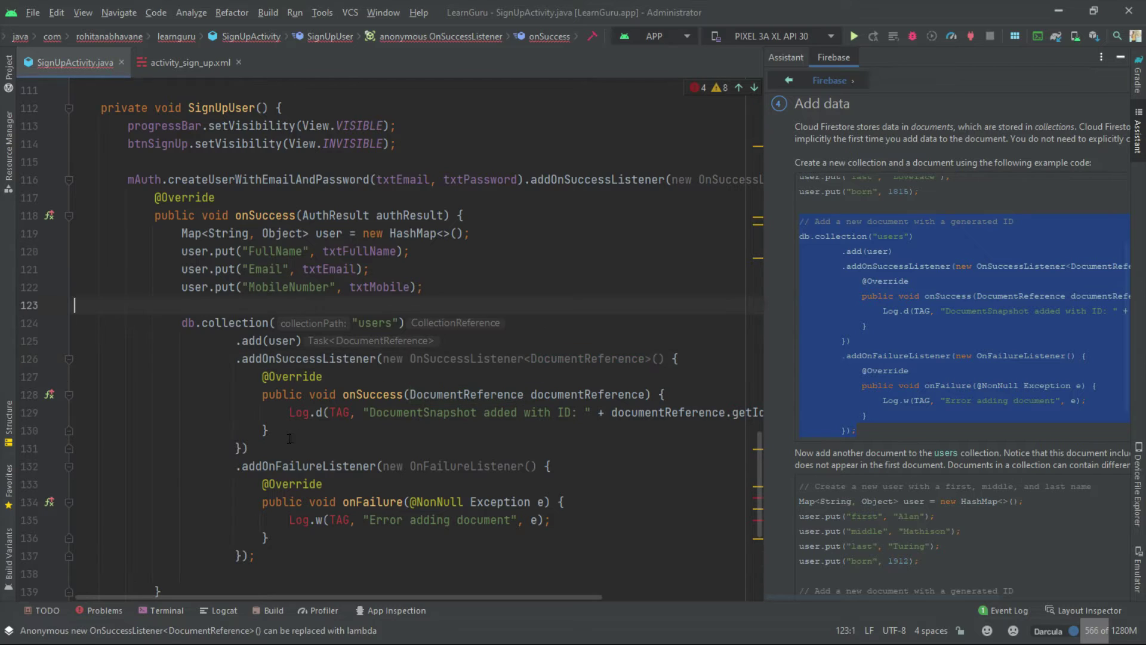
scroll(497, 597, "right", 3)
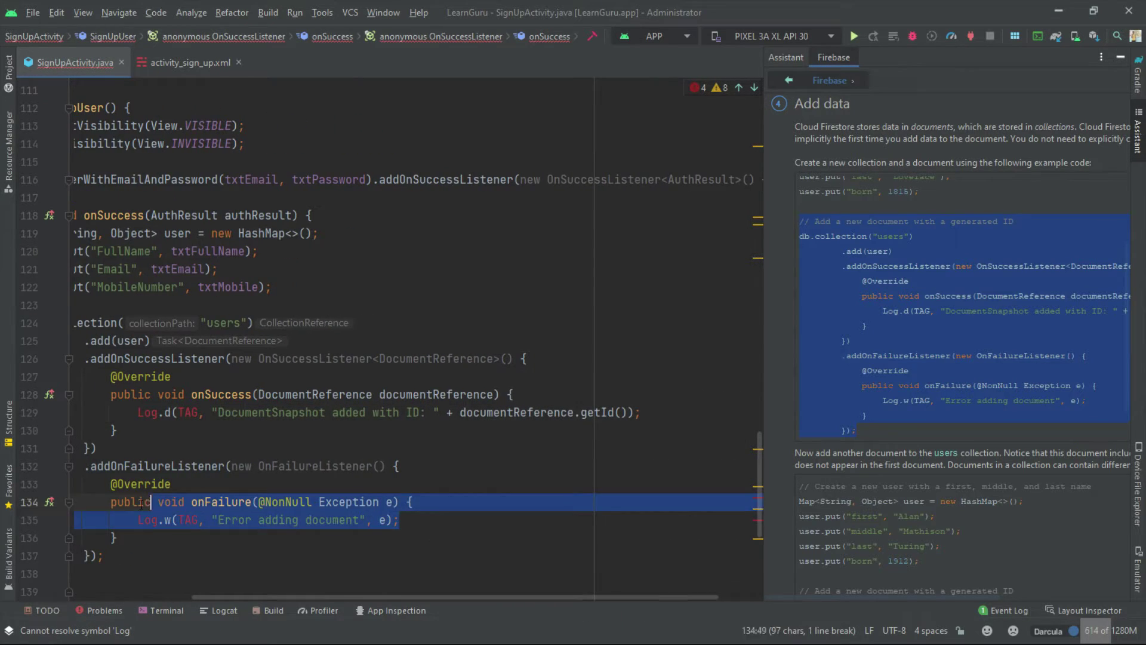
Swap the failure Log.w for a SignUpActivity.this toast of getMessage(), and delete the success Log.d.
left_click_drag(398, 520, 134, 521)
type("To")
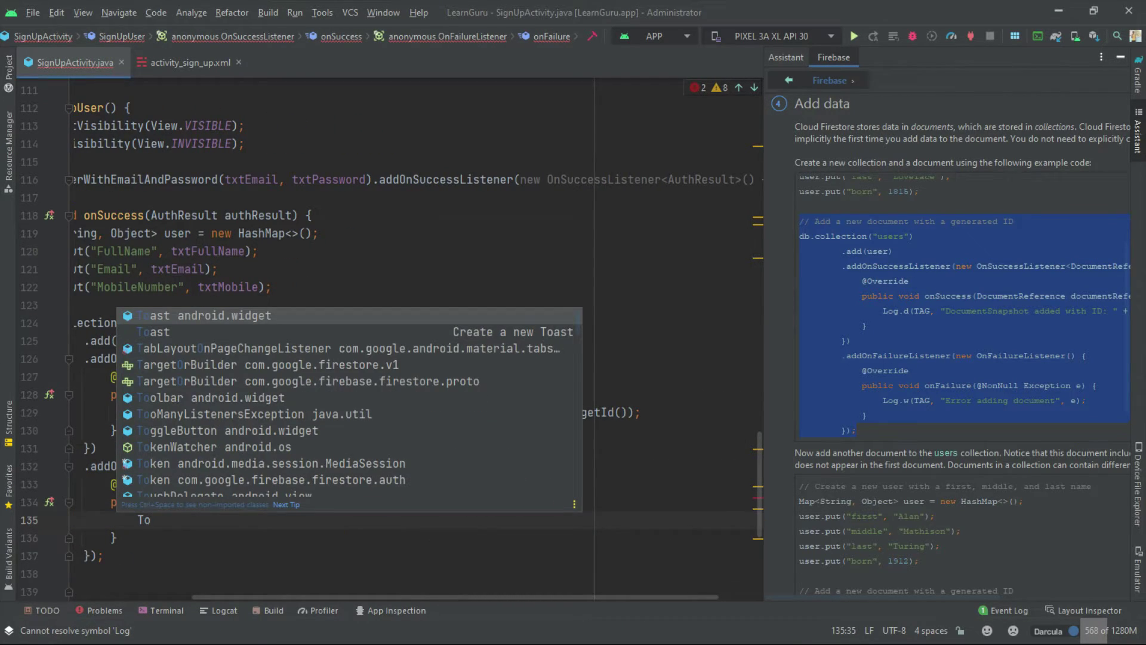
key("Return")
type("Sign")
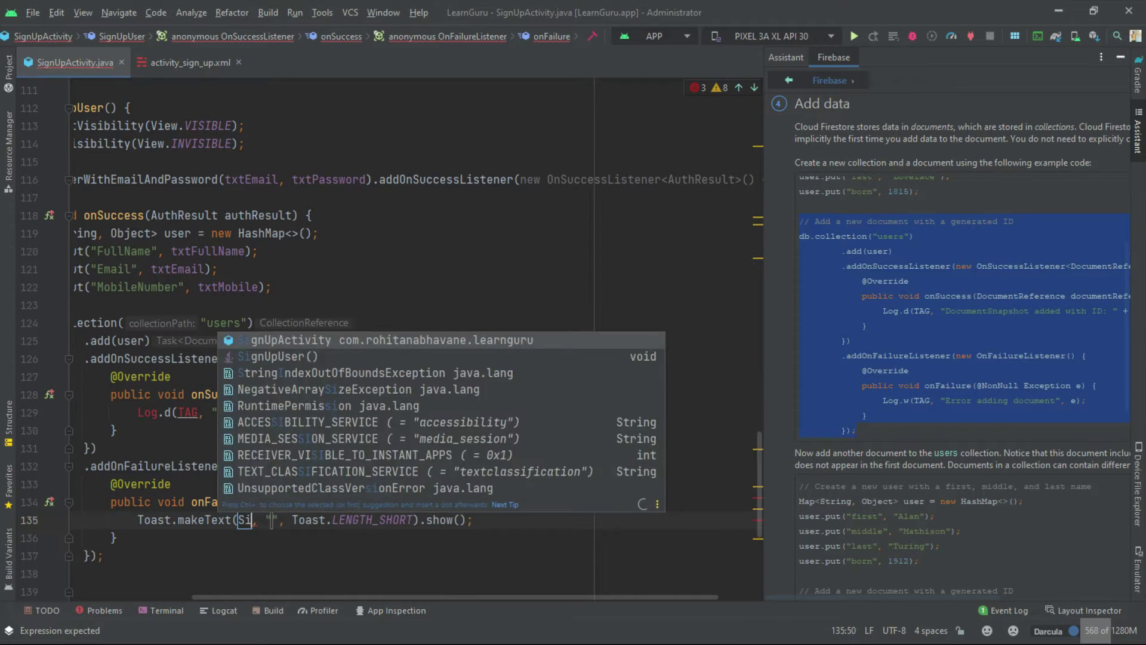
key("Return")
type(".this")
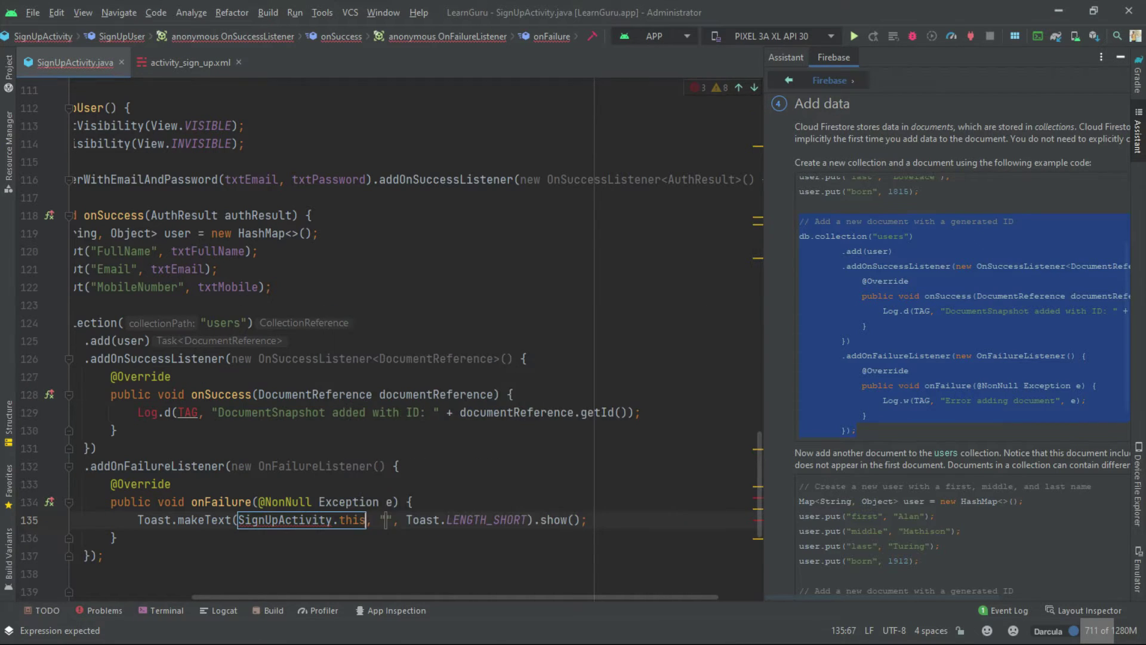
key("Return")
type("Error")
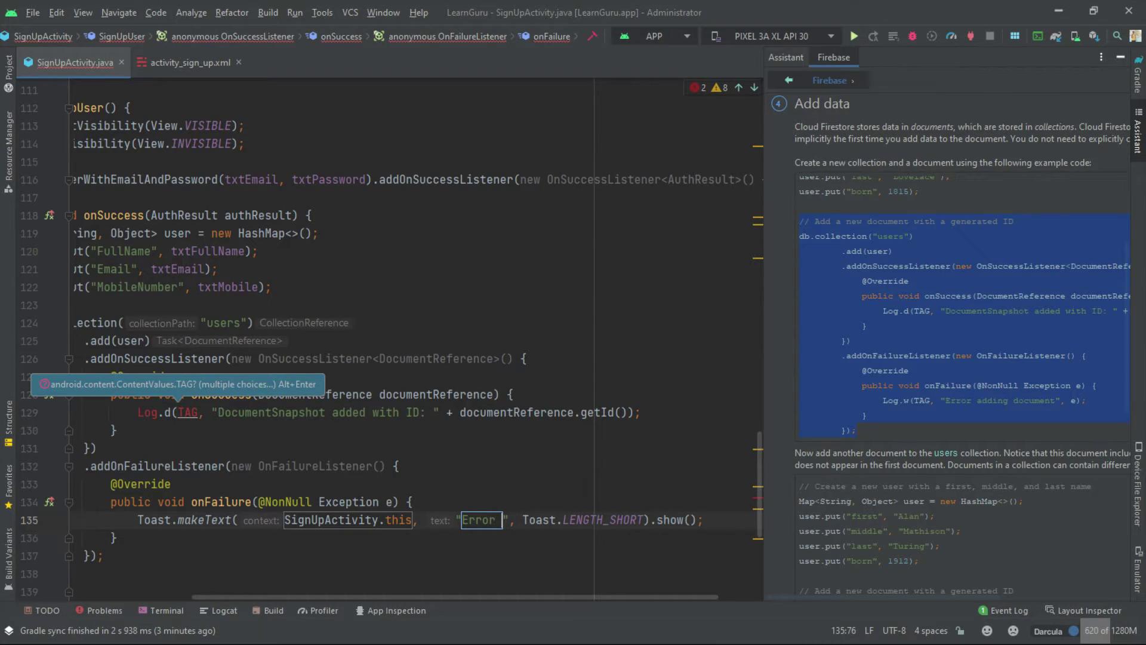
type(" - \" + ")
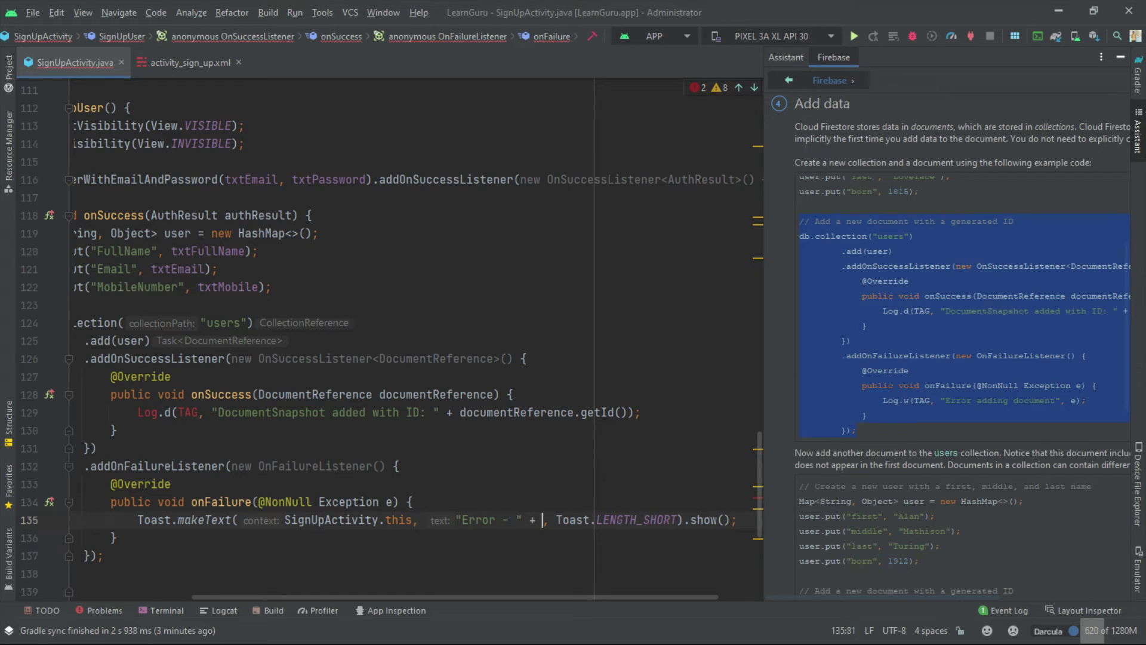
type("e.")
key("Return")
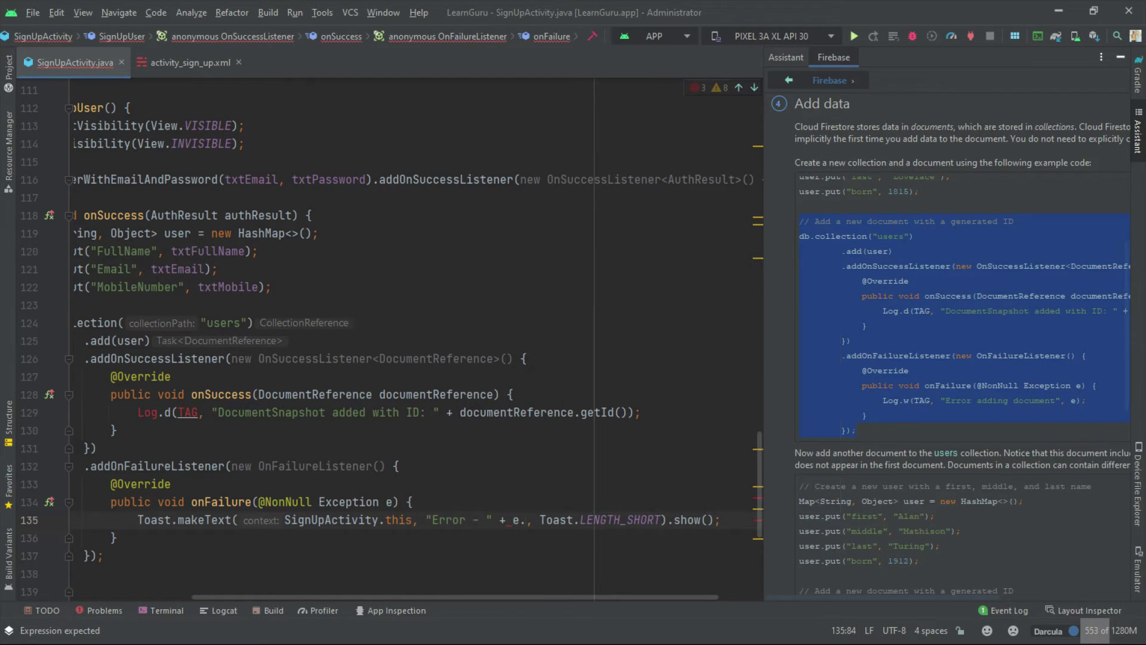
left_click_drag(139, 412, 643, 412)
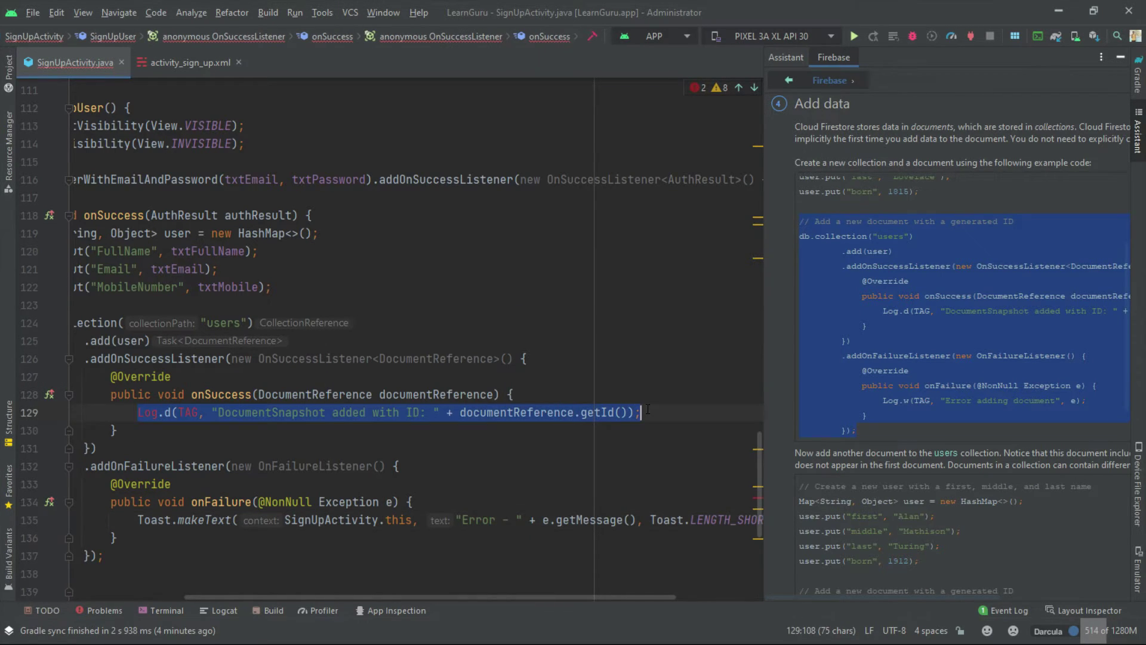
key("BackSpace")
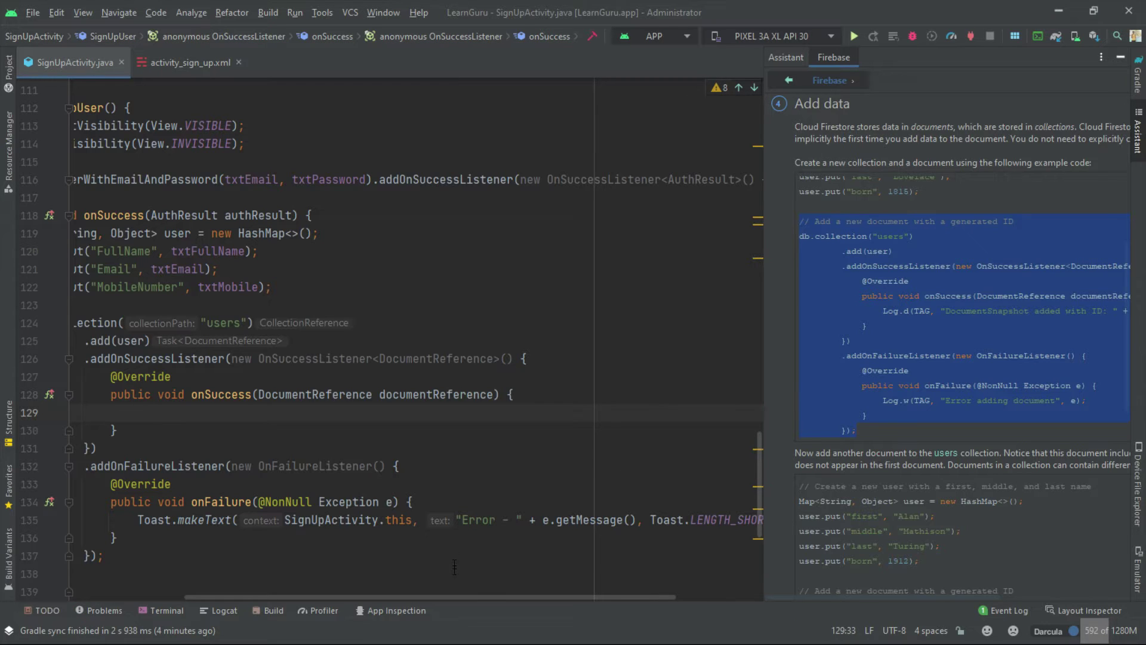
Copy the failure toast into onSuccess and strip its error message for the success text.
left_click(1121, 57)
mouse_move(140, 377)
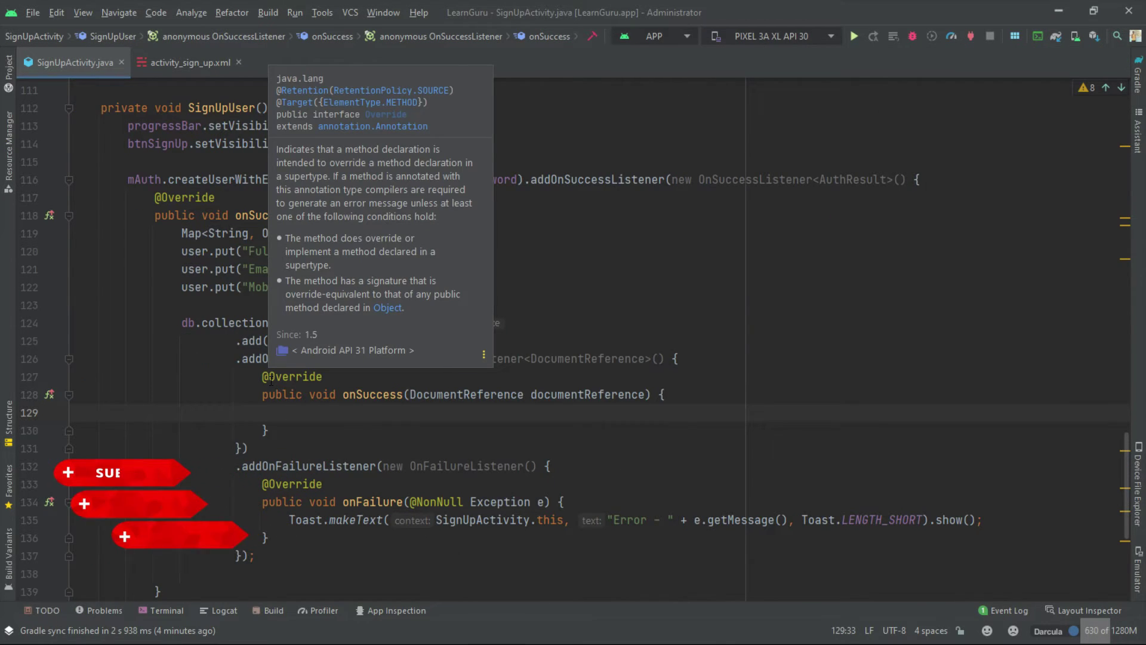
left_click_drag(288, 520, 986, 519)
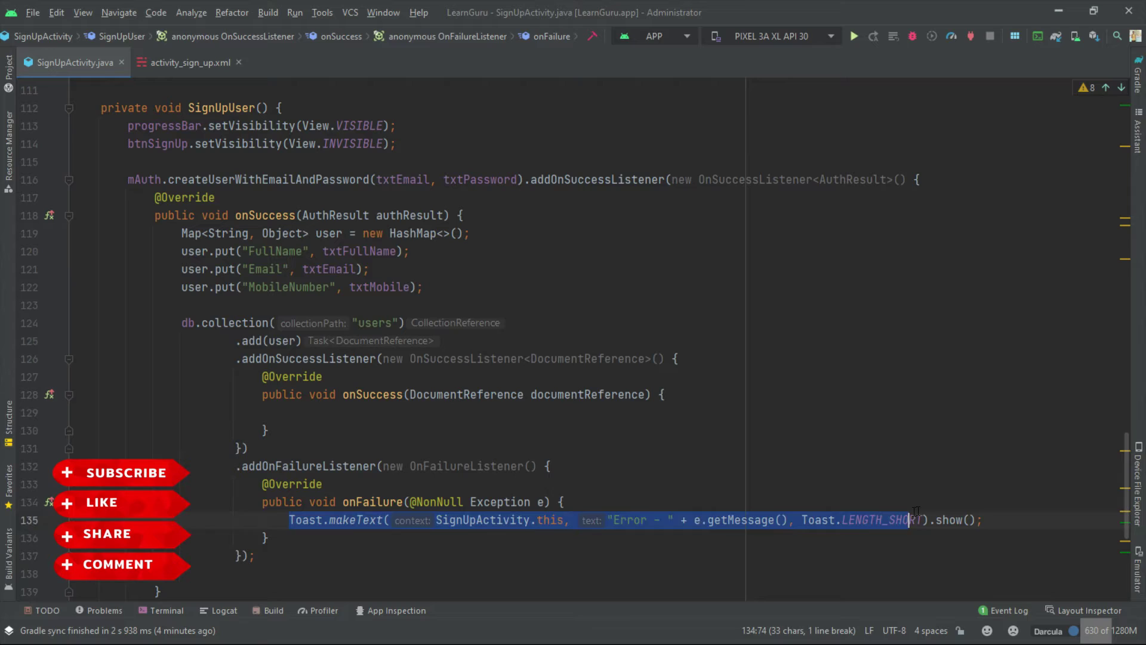
key("ctrl+c")
left_click(574, 412)
key("ctrl+v")
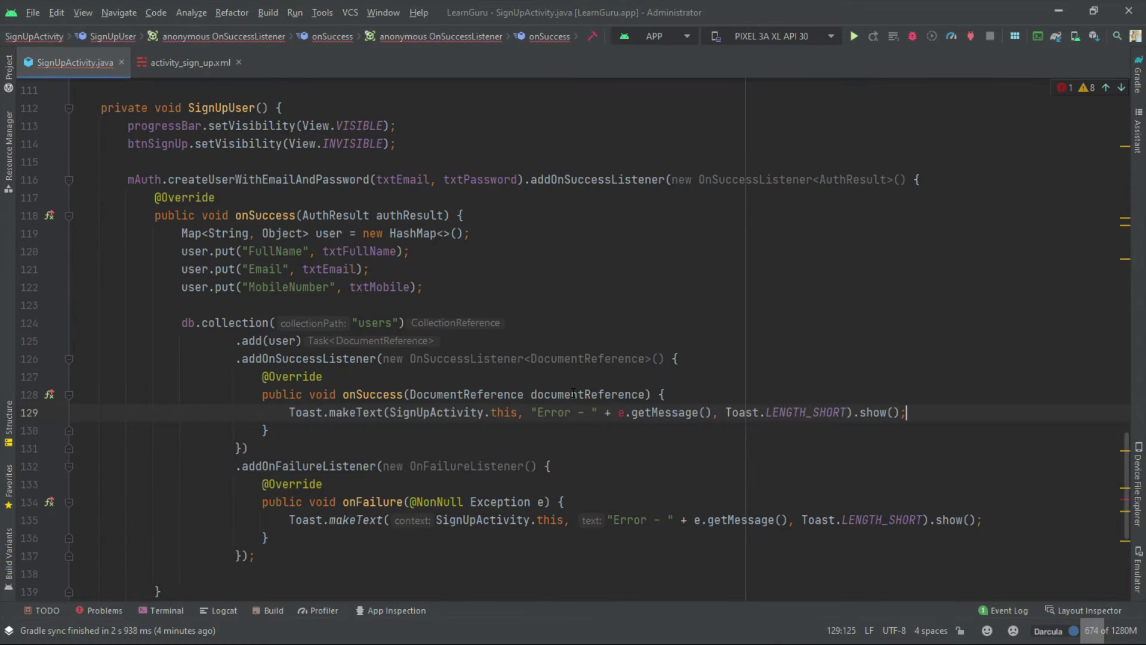
left_click_drag(604, 413, 668, 412)
key("BackSpace")
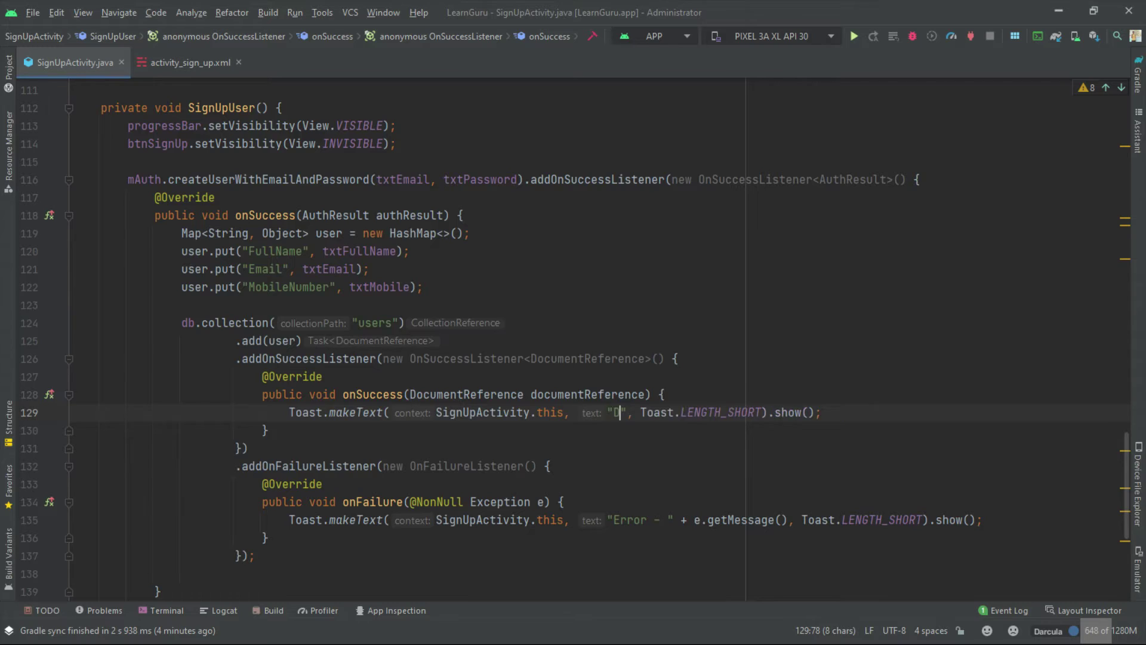
type("Data S")
type("tored Successf")
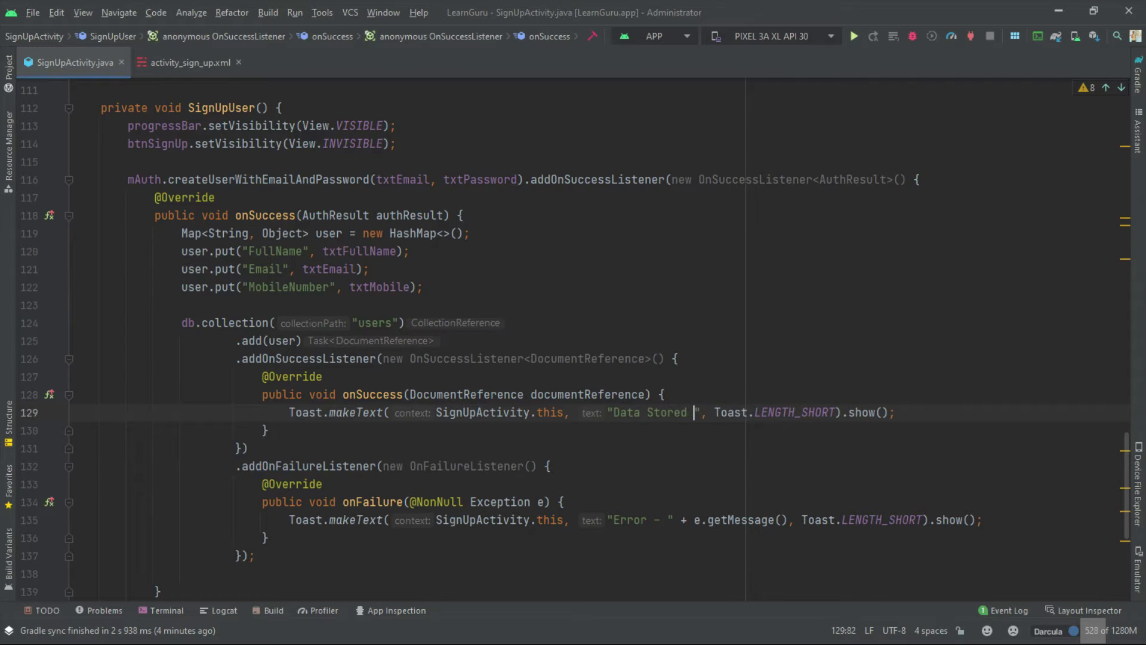
type("ully")
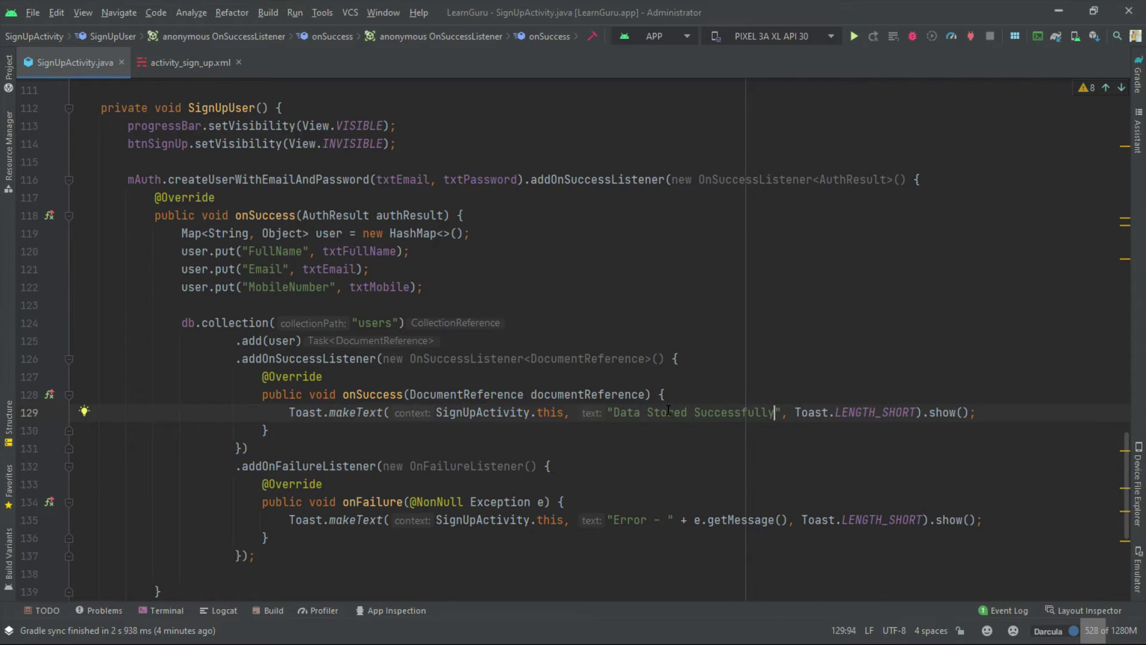
type(" !")
Create an Intent from SignUpActivity.this to MainActivity after the success toast.
key("Return")
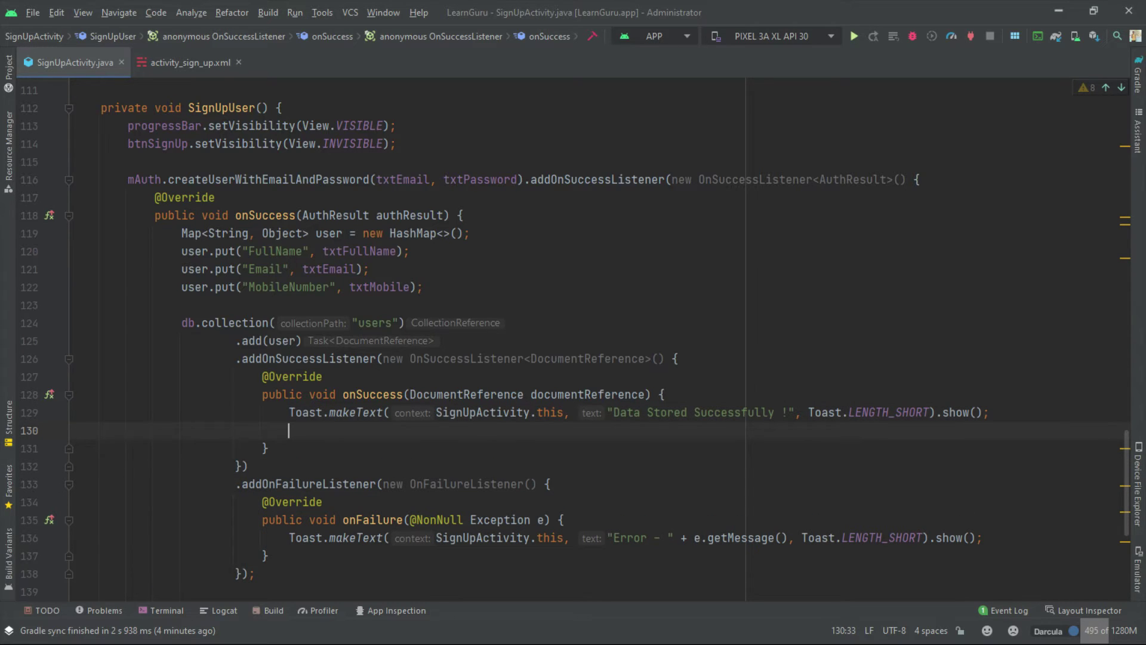
type("Intent ")
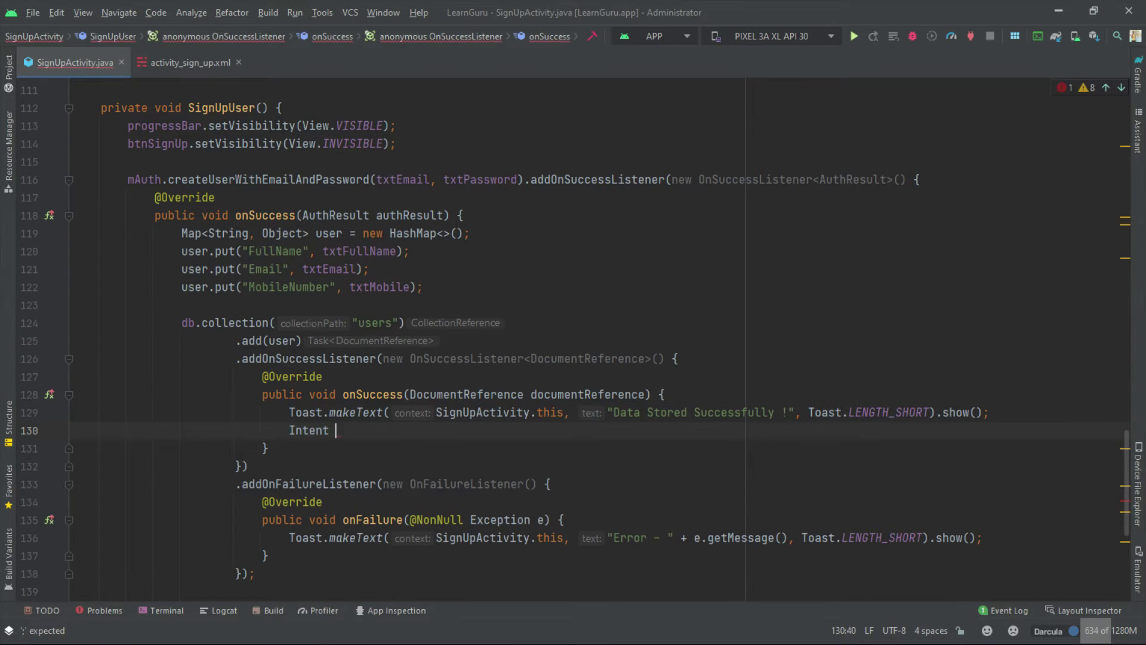
type("intent = new")
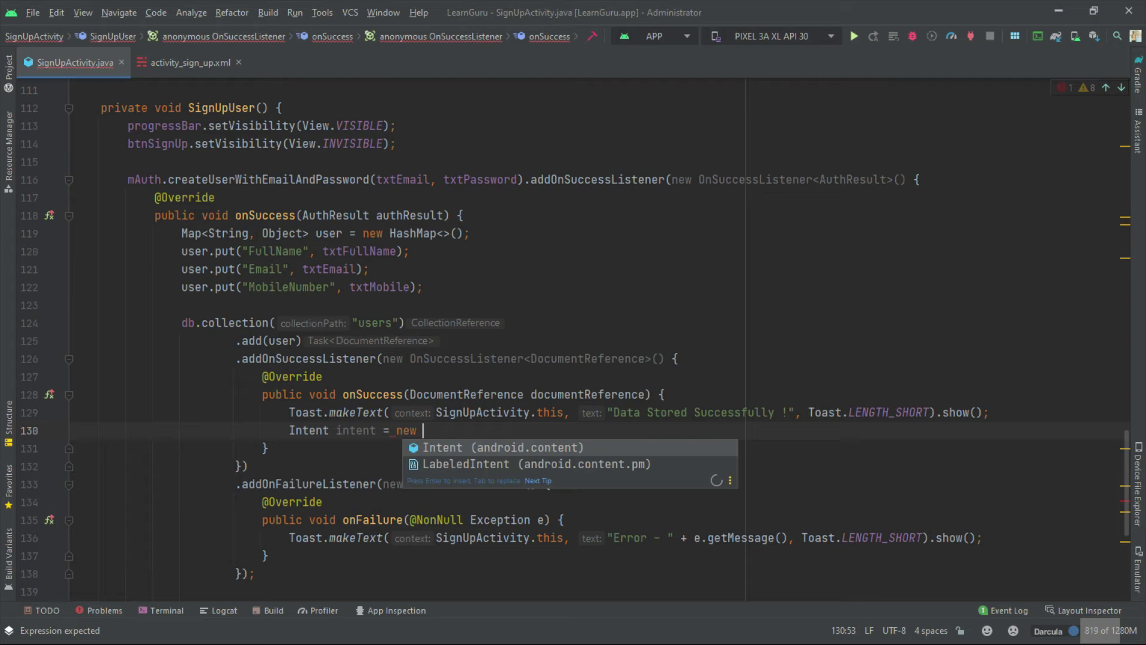
key("Return")
type("ignUpActivity")
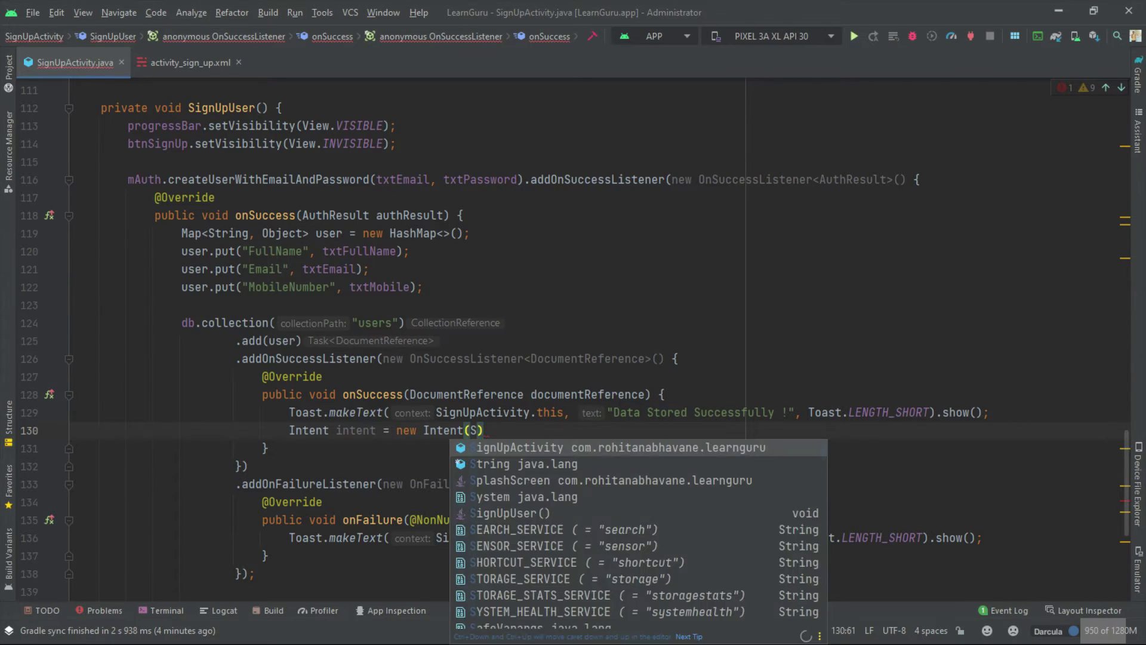
key("Return")
type(".this")
key("Escape")
type(", ")
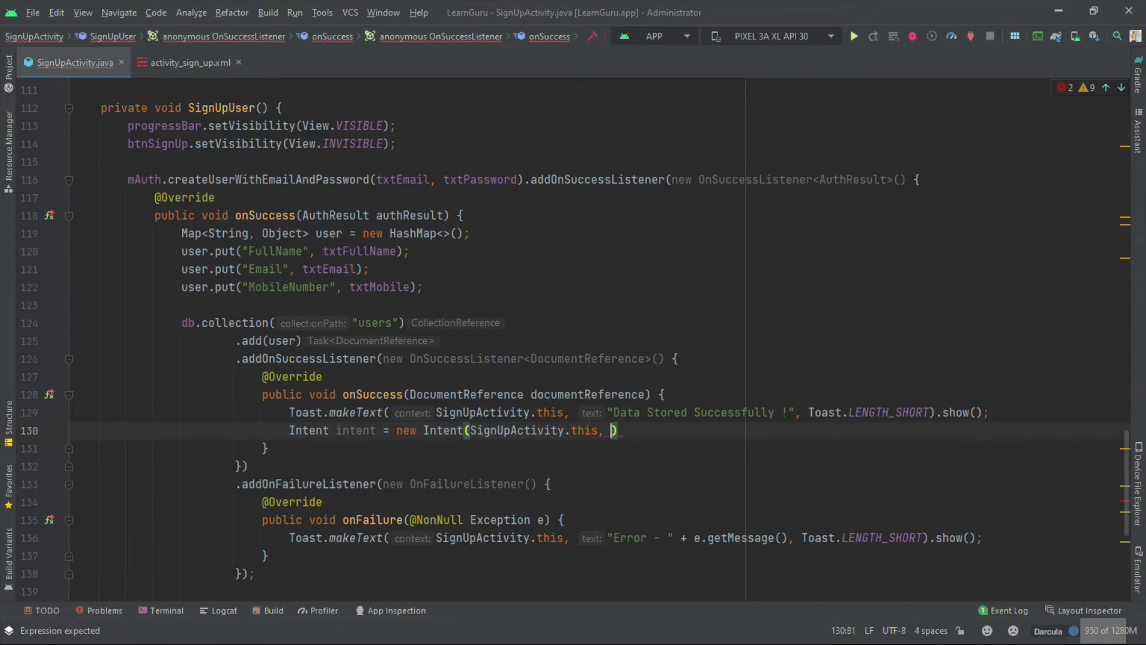
type("Ma")
key("Return")
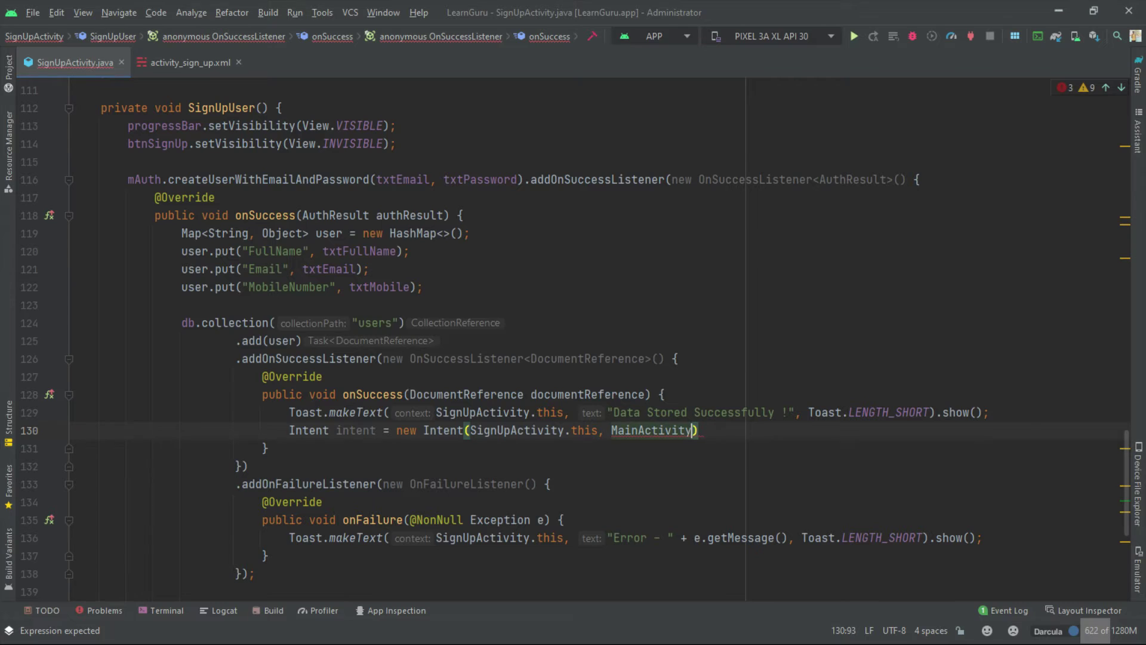
type(".class")
key("End")
type(";")
Add startActivity(intent) and finish() after the intent.
key("Return")
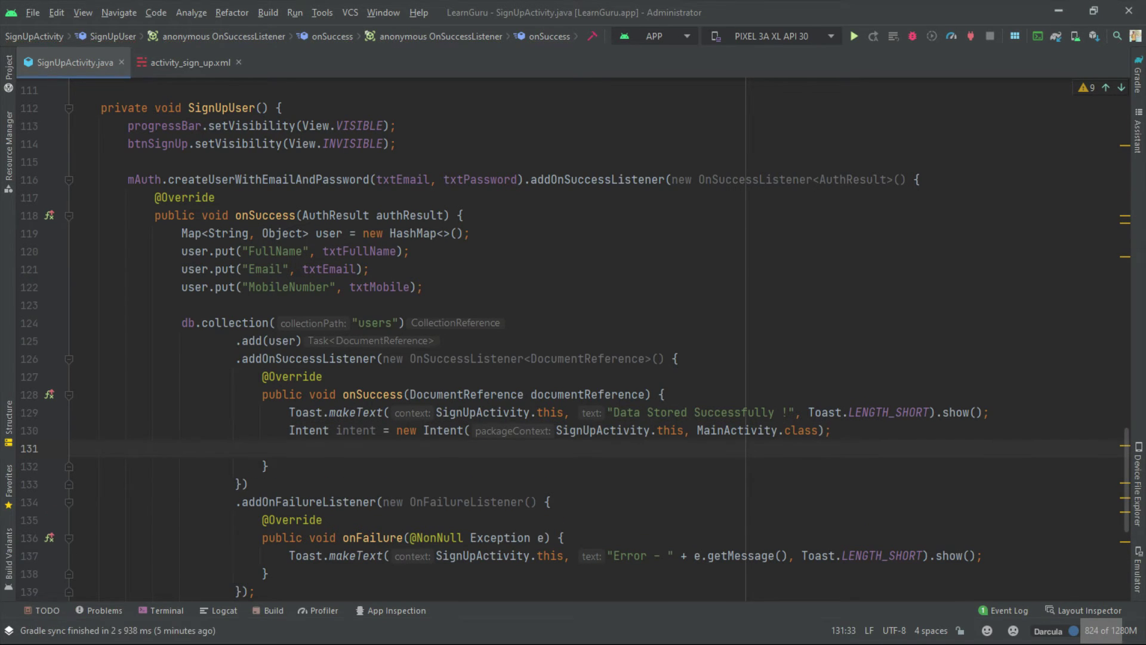
type("star")
key("Return")
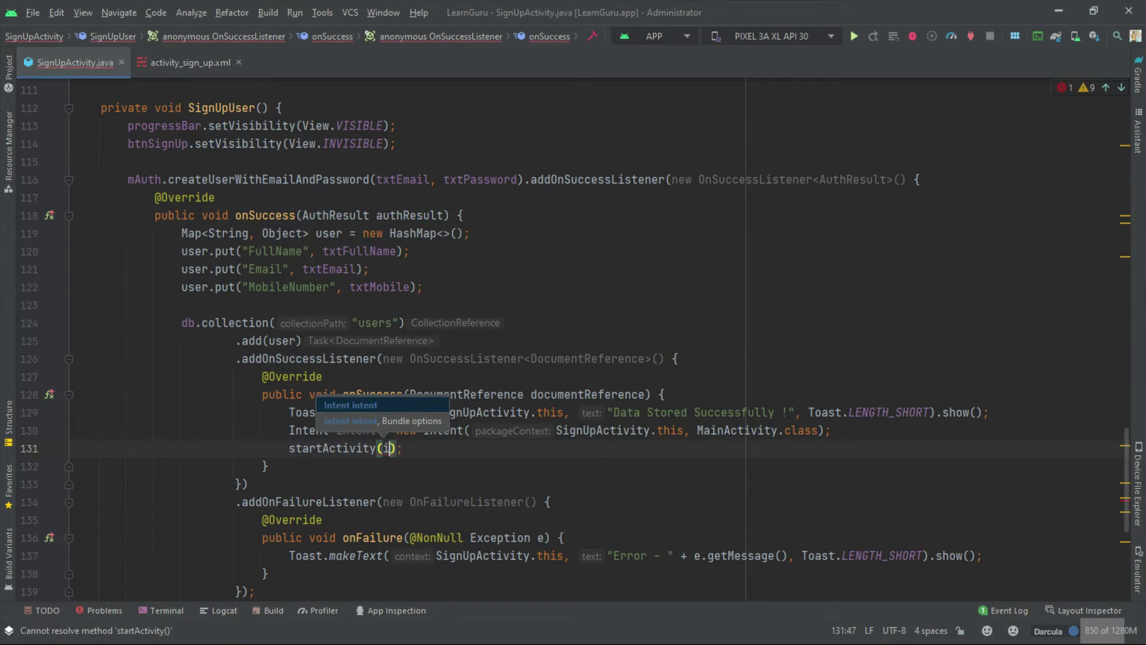
type("in")
key("Return")
key("End")
key("Return")
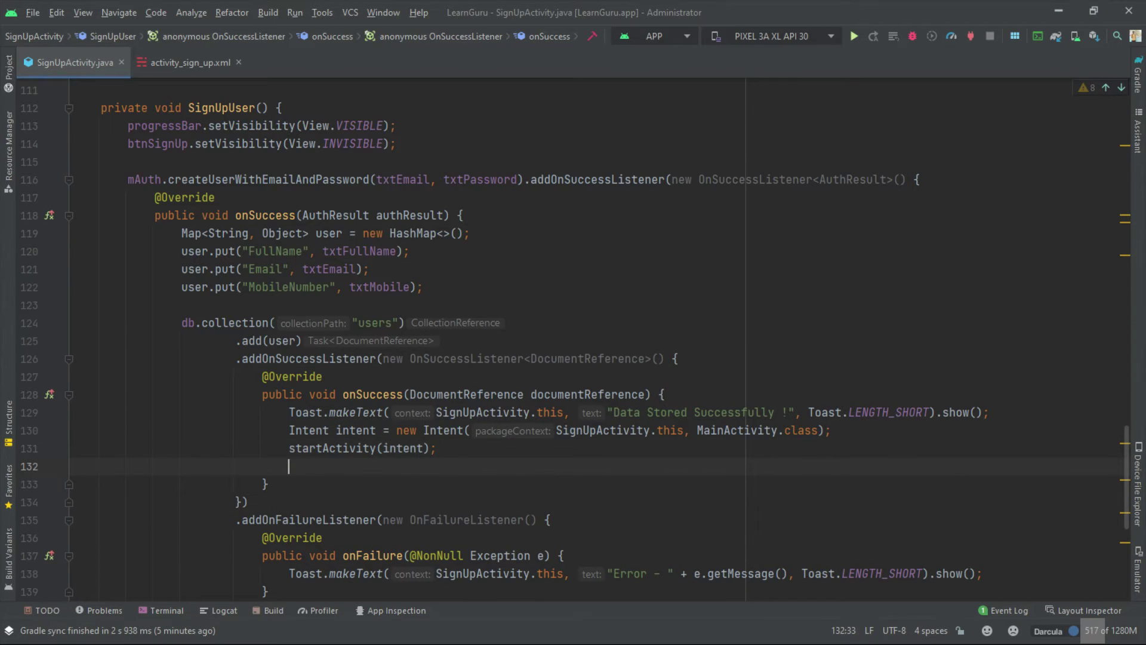
type("fin")
key("Return")
type("finish();")
scroll(573, 358, "down", 5)
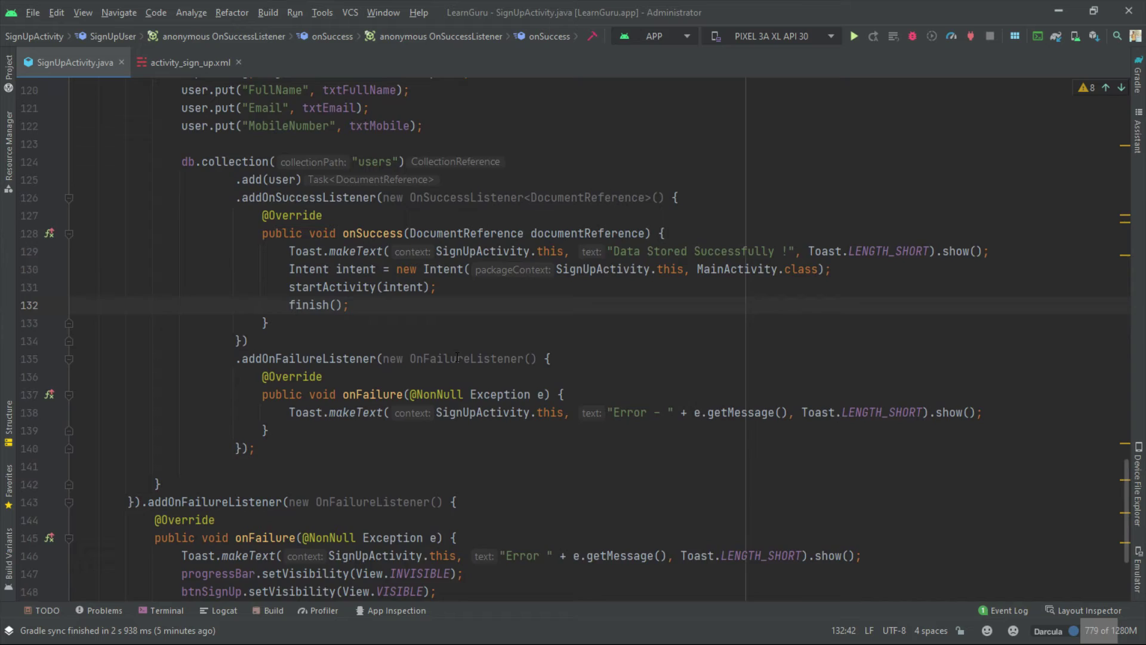
scroll(573, 358, "down", 5)
Delete the 'FirebaseFirestore' type before db on line 54 so onCreate assigns the field.
left_click(69, 341)
left_click(68, 435)
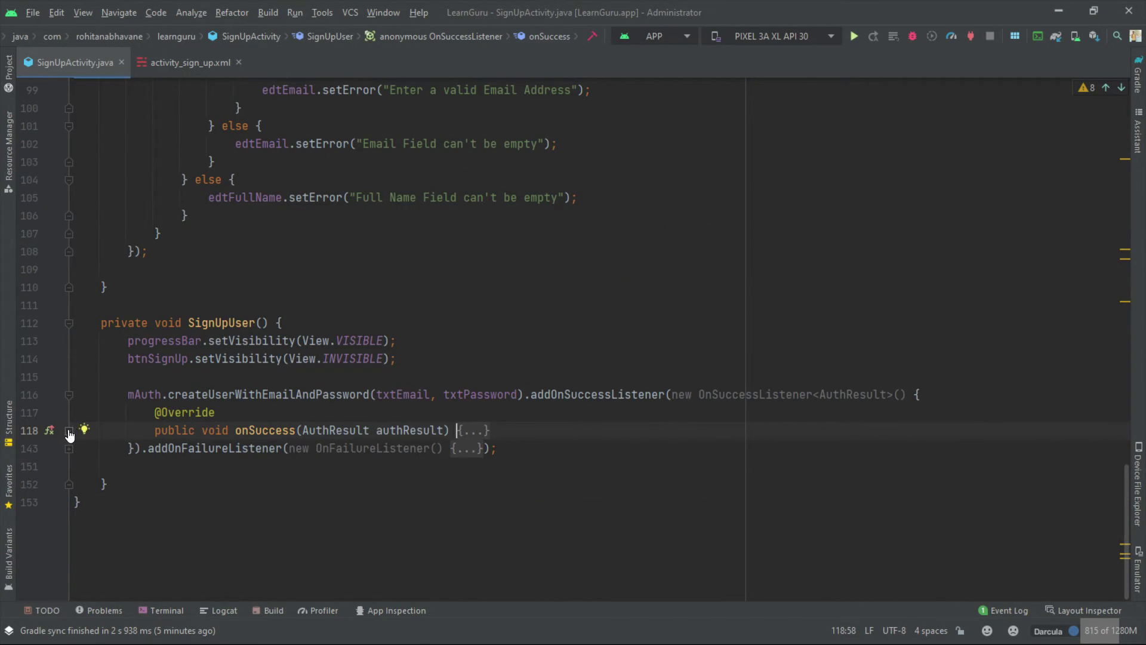
left_click(69, 431)
left_click(69, 404)
scroll(358, 358, "up", 2)
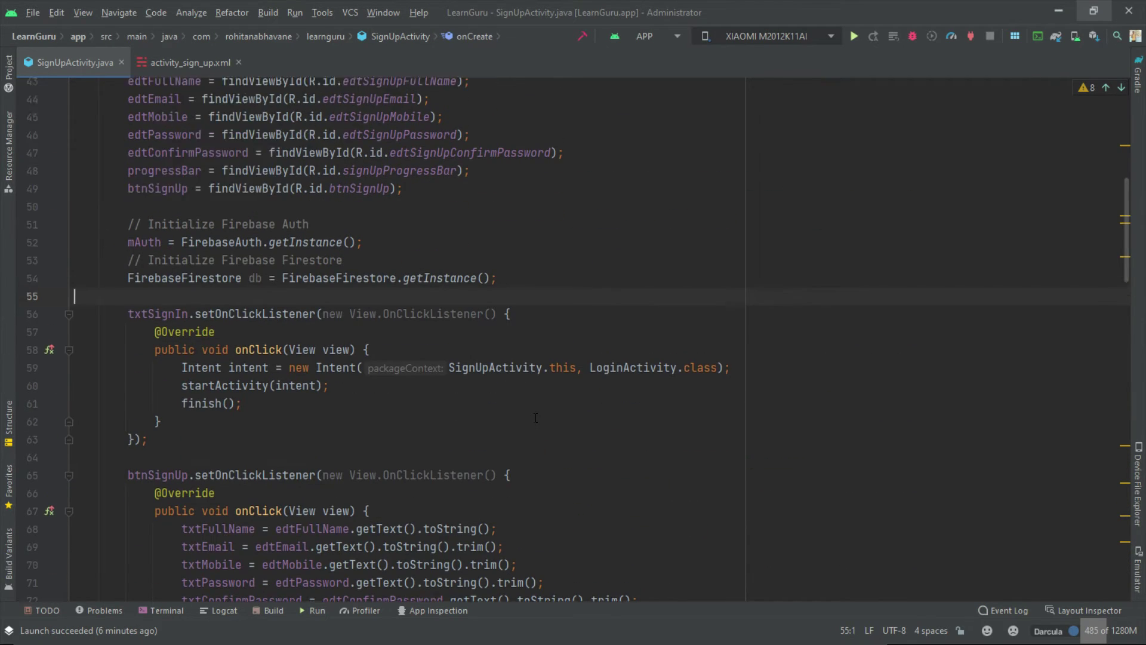
scroll(403, 358, "up", 8)
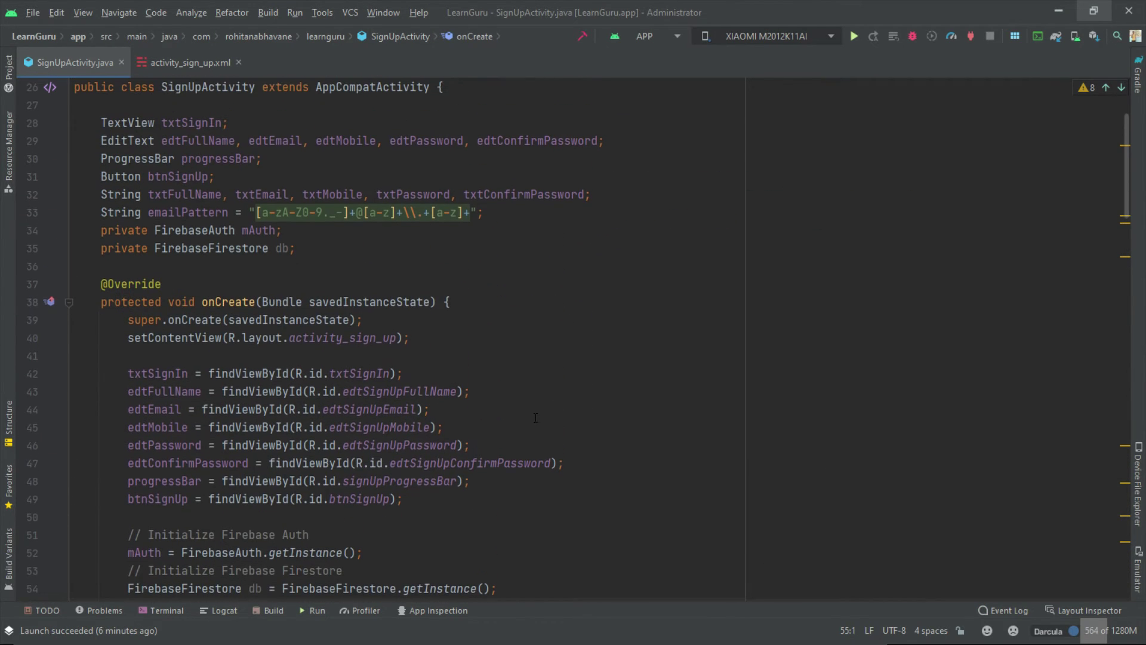
scroll(403, 358, "down", 4)
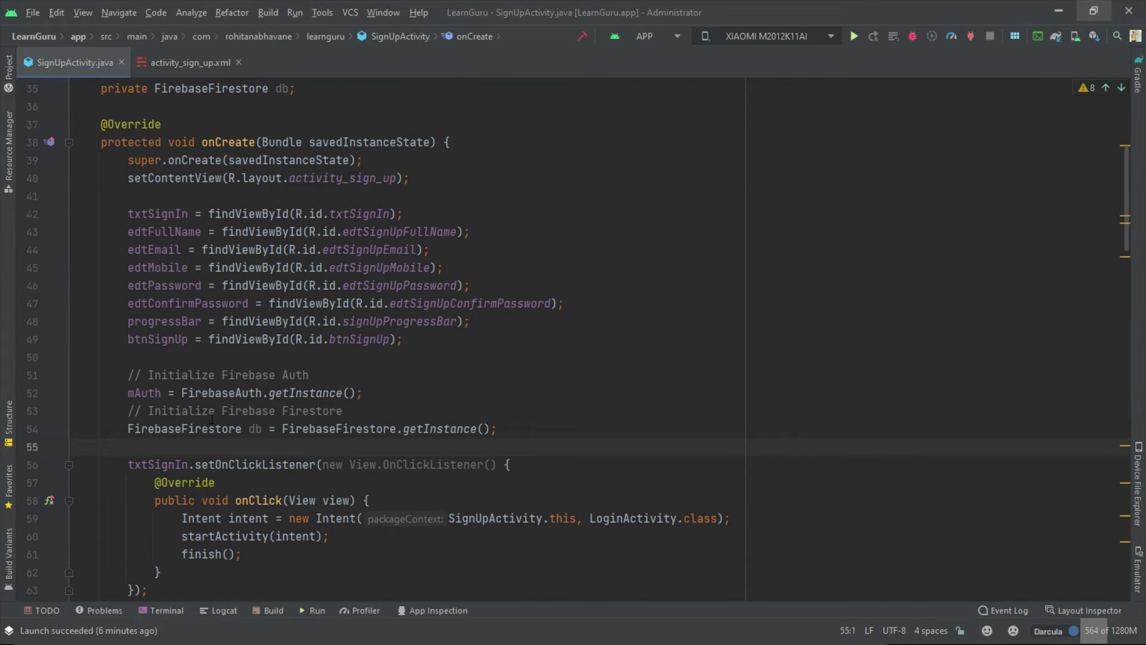
left_click_drag(248, 428, 142, 428)
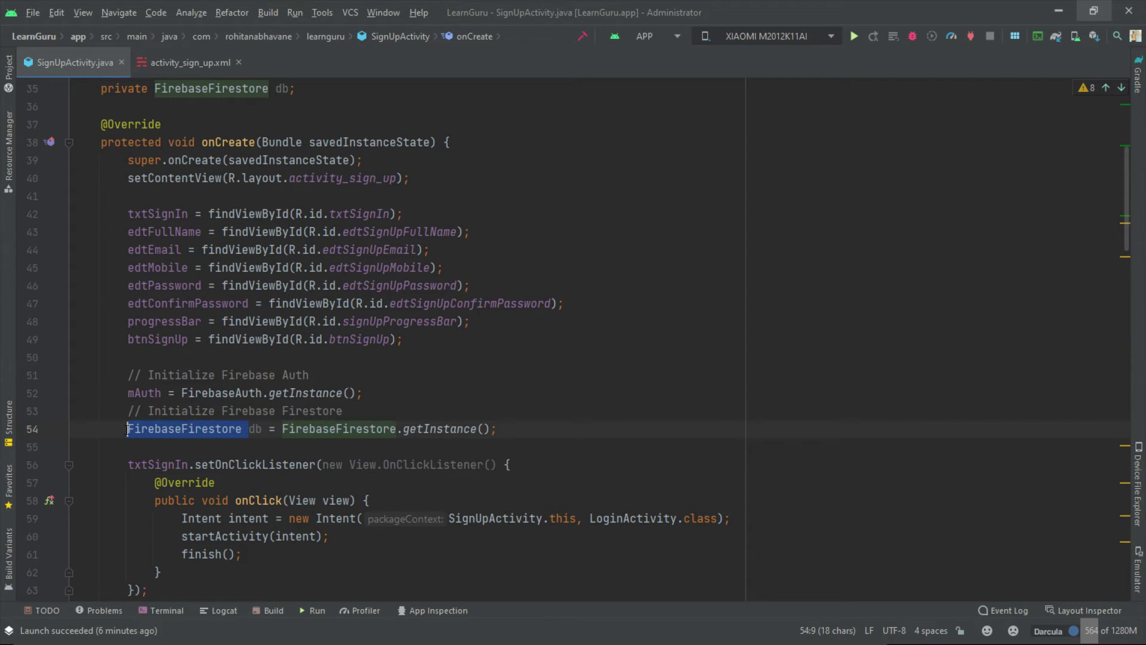
key("BackSpace")
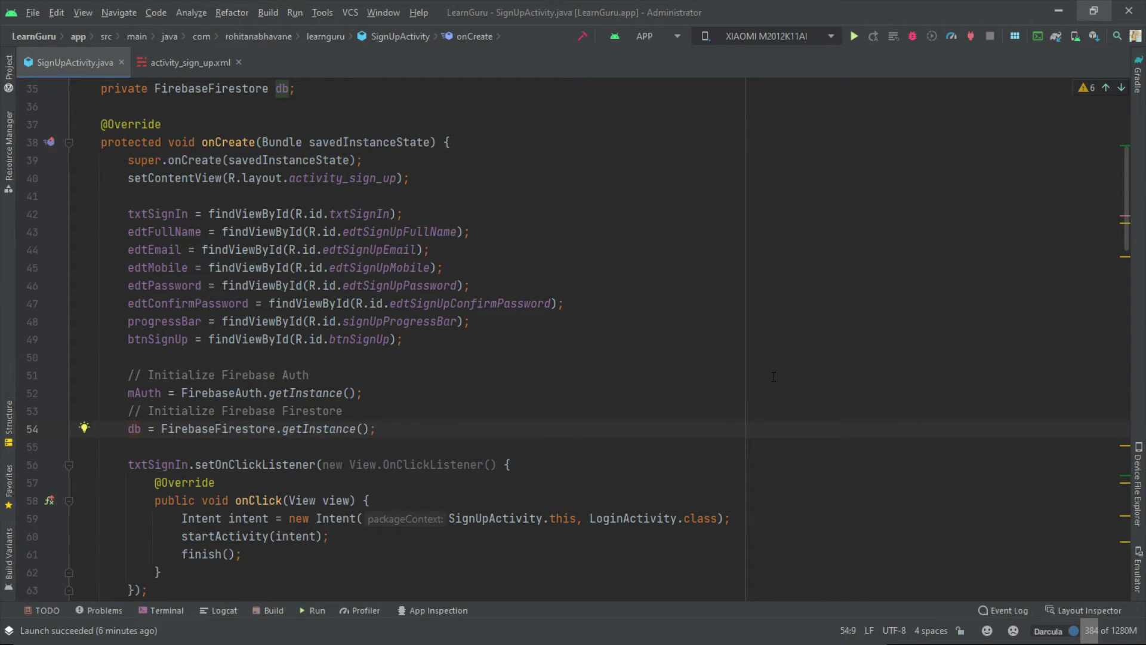